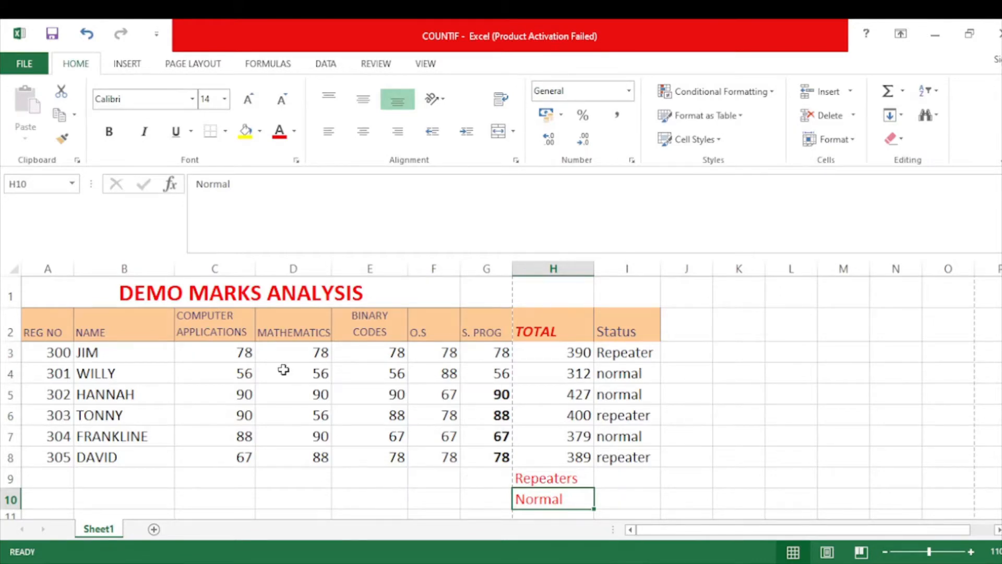
# Examine the marks table, its subject marks in C3:G8, the Status entries and the Computer Applications marks in C3:C8.
pyautogui.click(69, 286)
pyautogui.moveTo(69, 287); pyautogui.dragTo(649, 494)
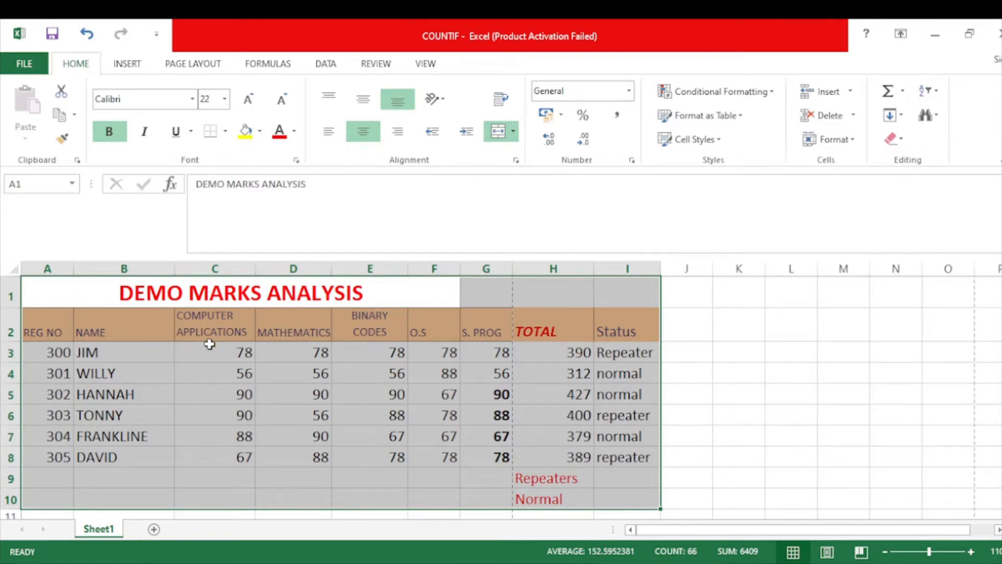
pyautogui.moveTo(209, 344); pyautogui.dragTo(495, 456)
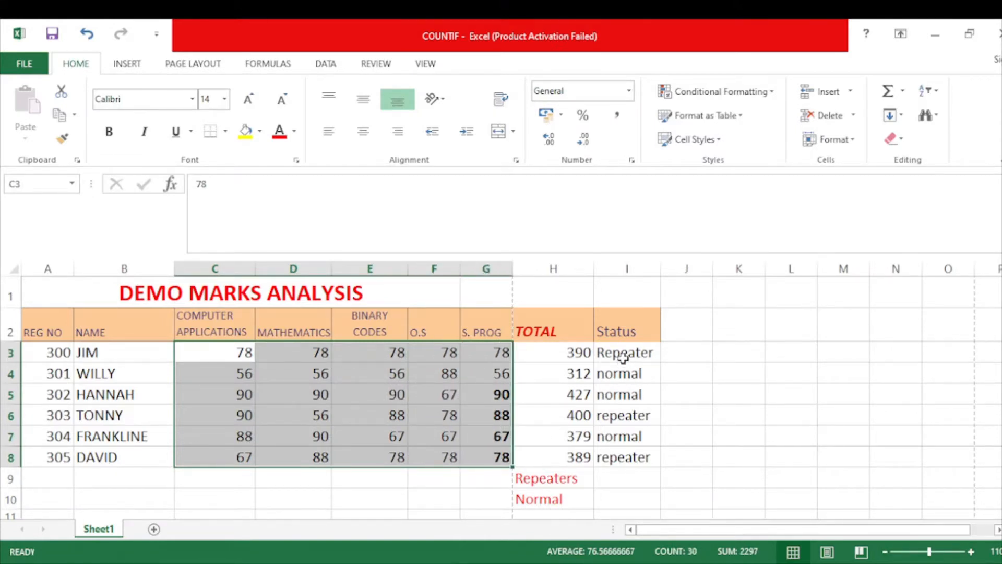
pyautogui.moveTo(623, 357); pyautogui.dragTo(632, 450)
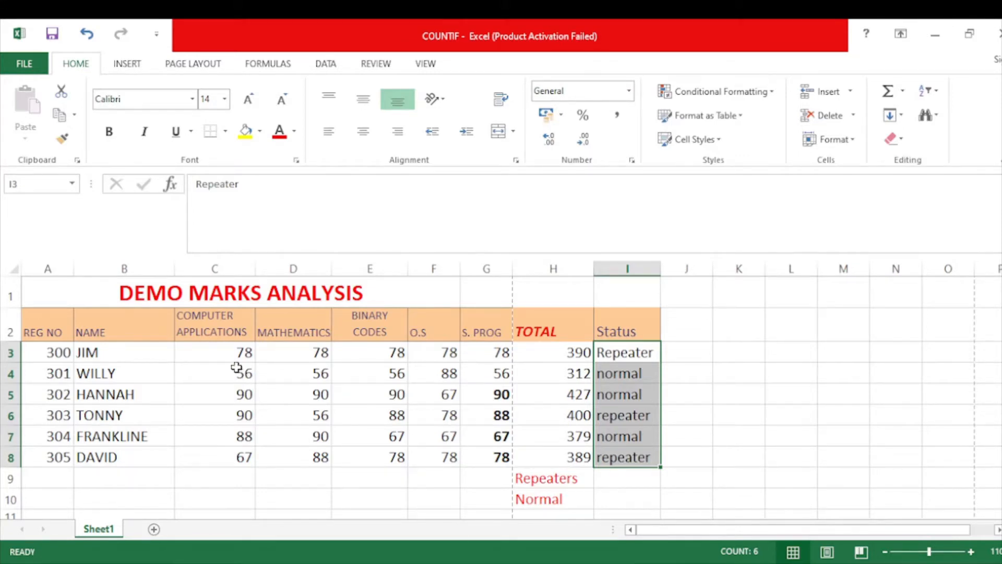
pyautogui.moveTo(235, 351); pyautogui.dragTo(230, 457)
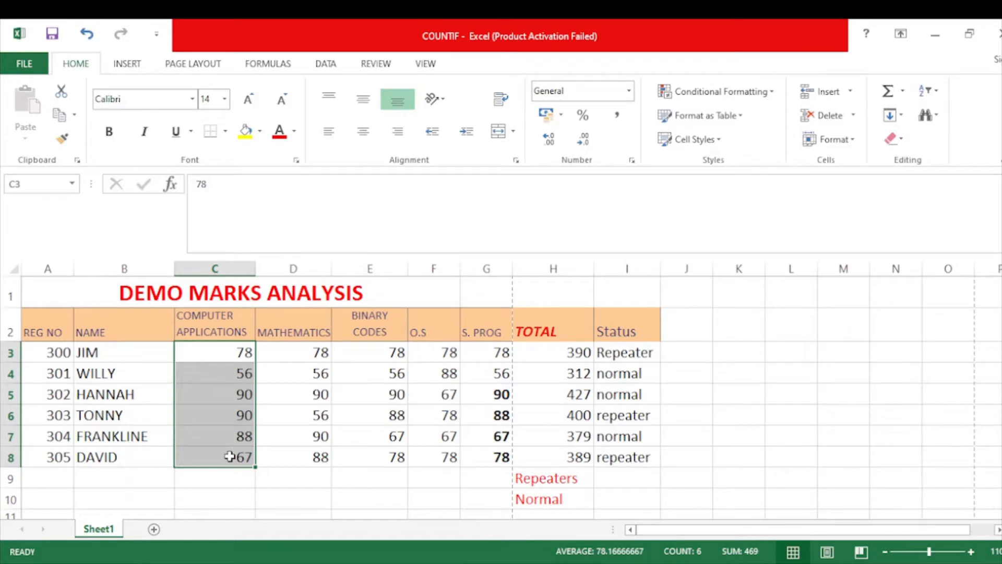
pyautogui.moveTo(230, 456); pyautogui.dragTo(228, 353)
pyautogui.click(230, 357)
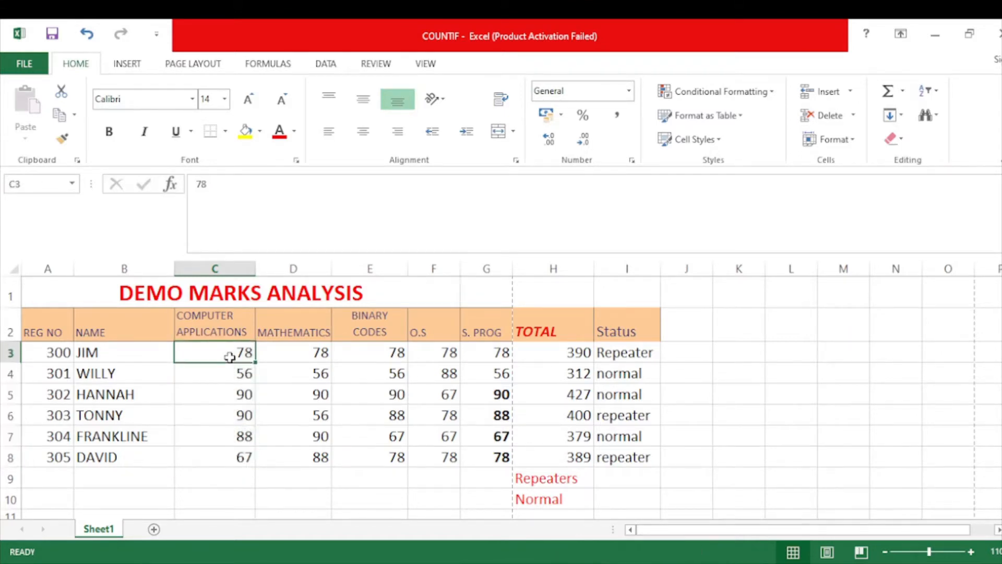
pyautogui.click(225, 457)
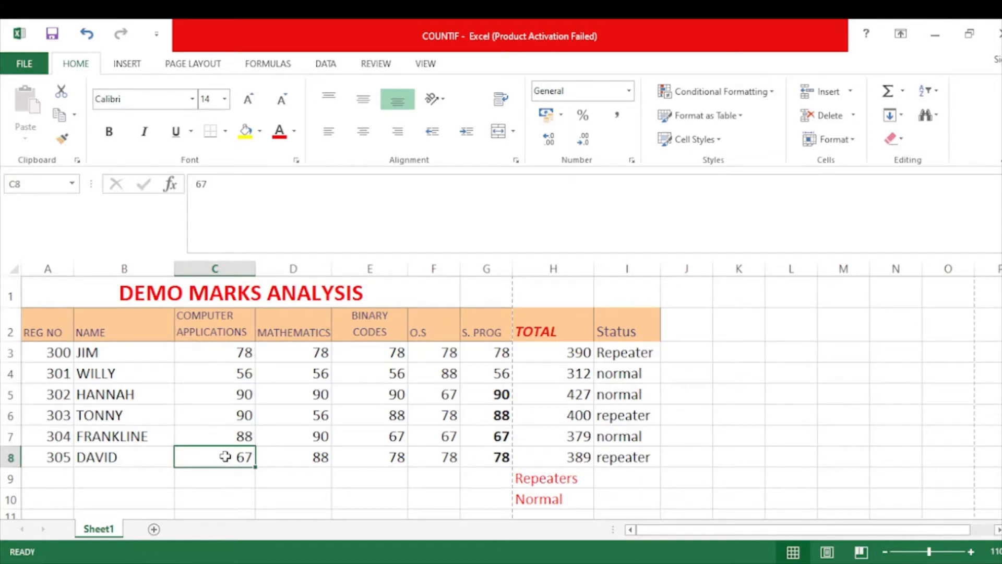
# Begin a COUNTIF formula in C9 with the Computer Applications marks C3:C8 as its range.
pyautogui.click(216, 479)
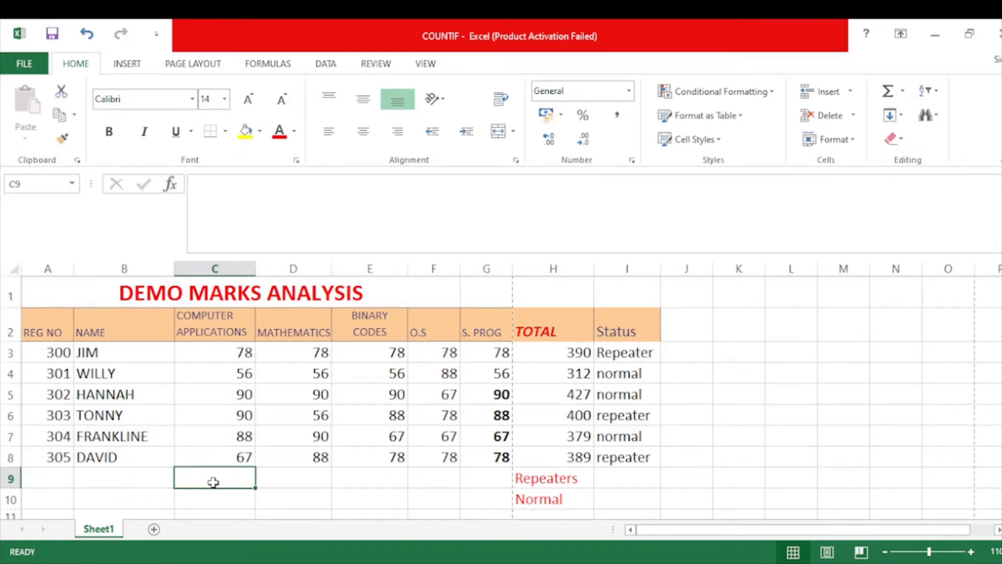
pyautogui.write('=')
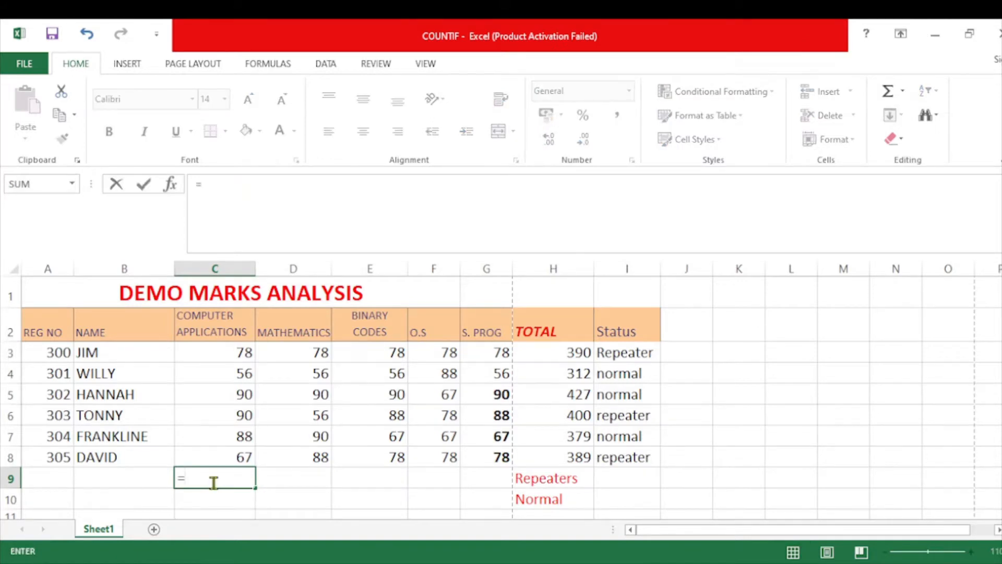
pyautogui.write('COUNTIF')
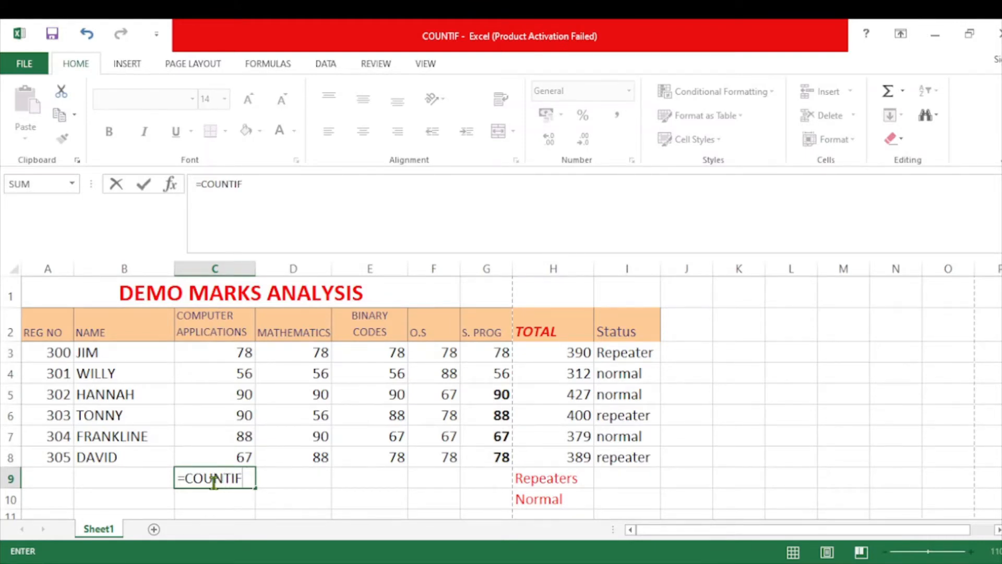
pyautogui.write('(')
pyautogui.write('C3')
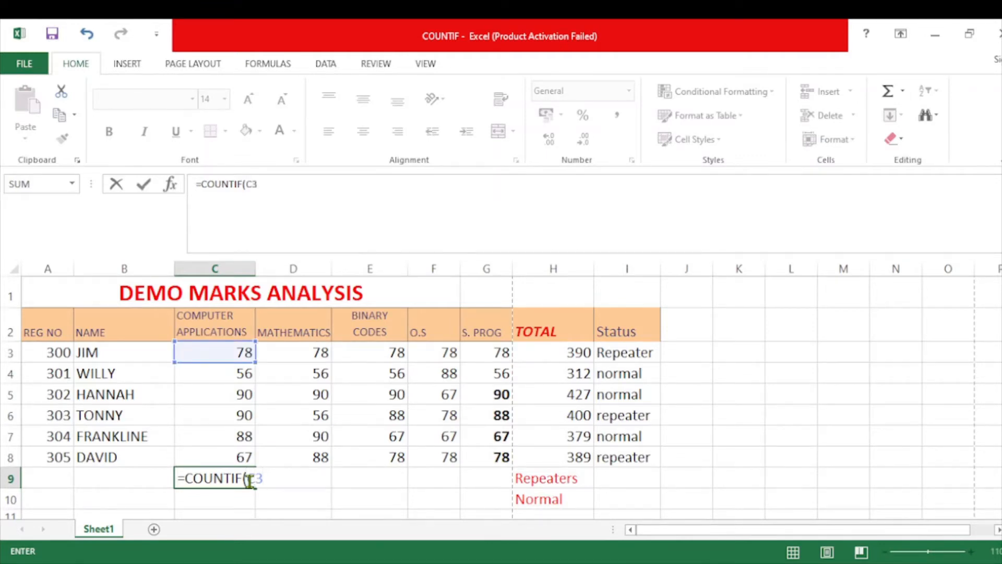
pyautogui.write(':')
pyautogui.write('C8')
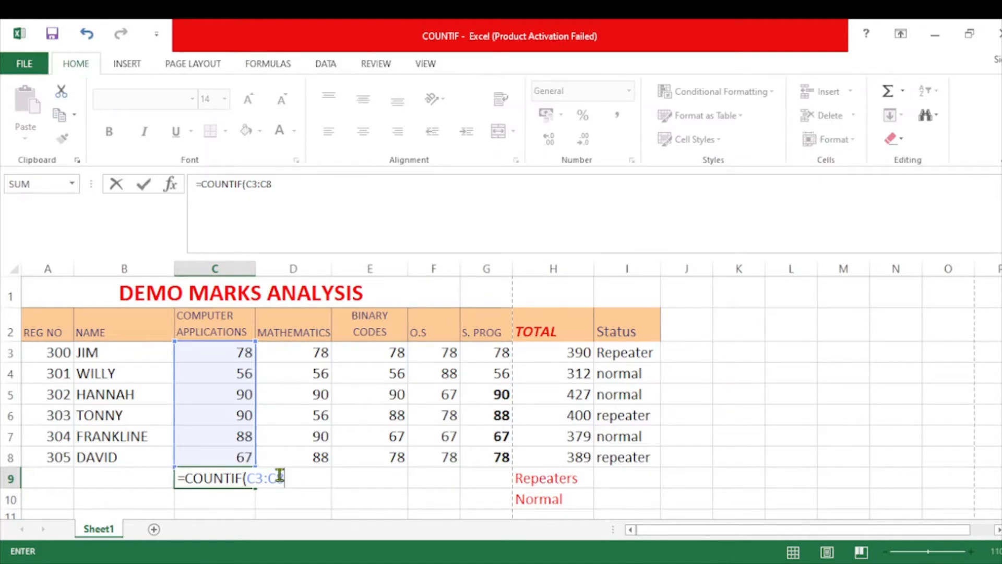
# Complete the C9 formula with the criterion ">=80" so it reads =COUNTIF(C3:C8,">=80").
pyautogui.write(',')
pyautogui.write('>=')
pyautogui.click(289, 479)
pyautogui.write('"')
pyautogui.write('80')
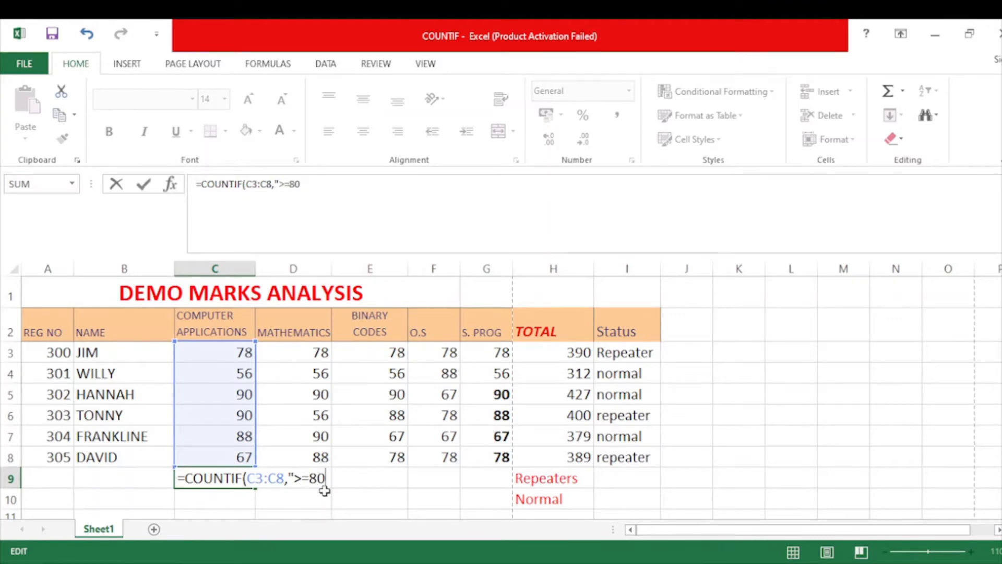
pyautogui.write('")')
pyautogui.press('Return')
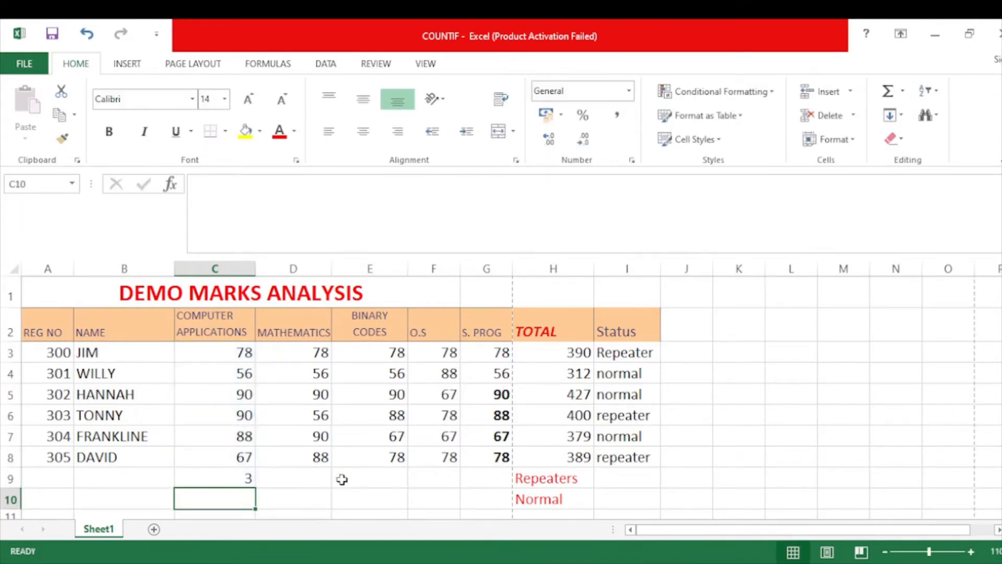
# Format the C9 result in red at size 18 and check it against the marks in C5:C7.
pyautogui.click(241, 475)
pyautogui.click(280, 133)
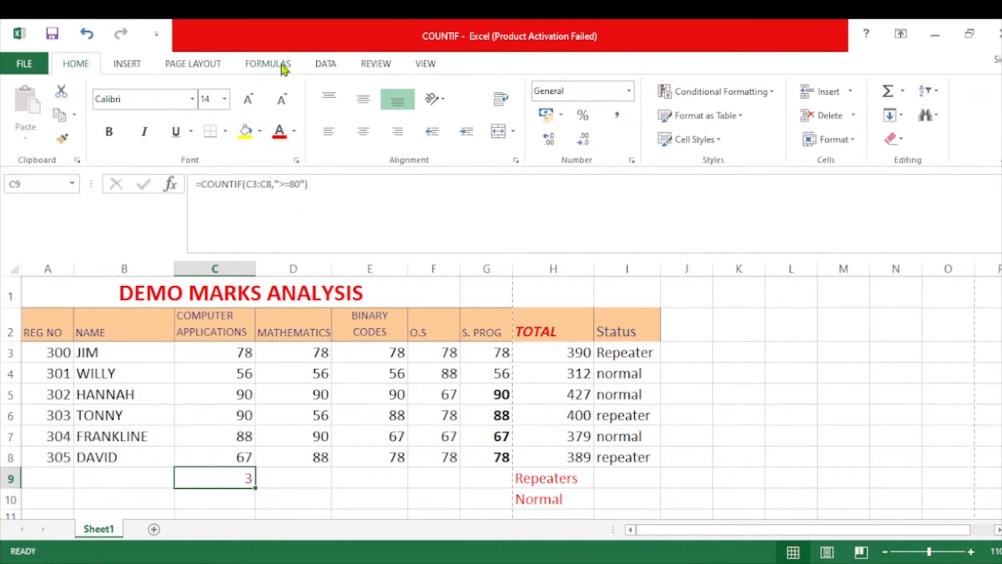
pyautogui.click(249, 99)
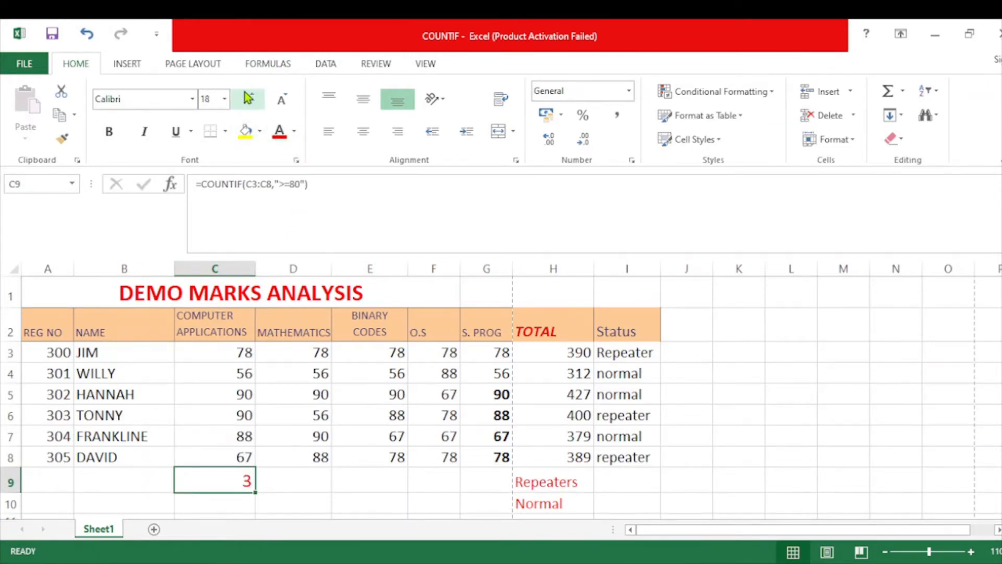
pyautogui.click(243, 440)
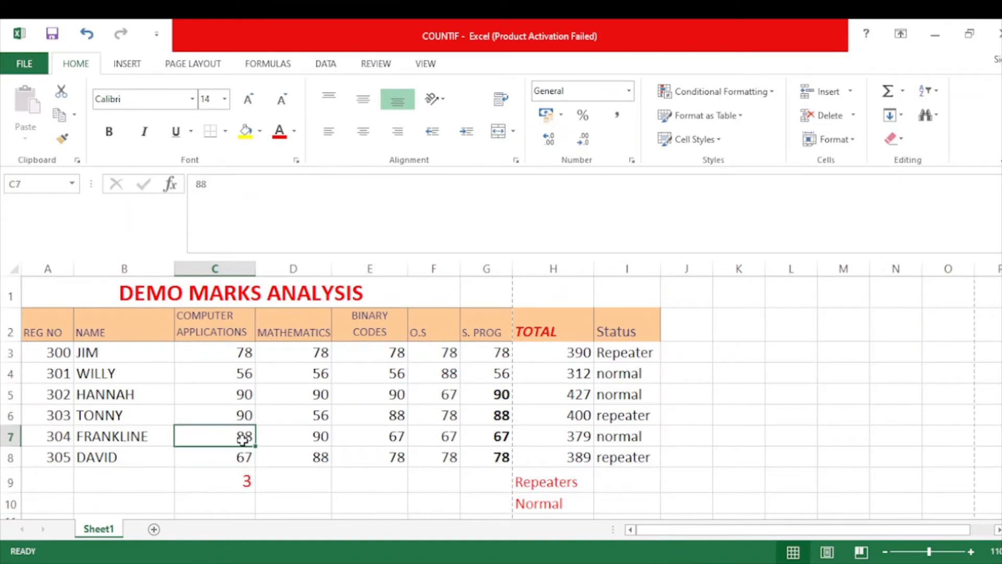
pyautogui.click(242, 415)
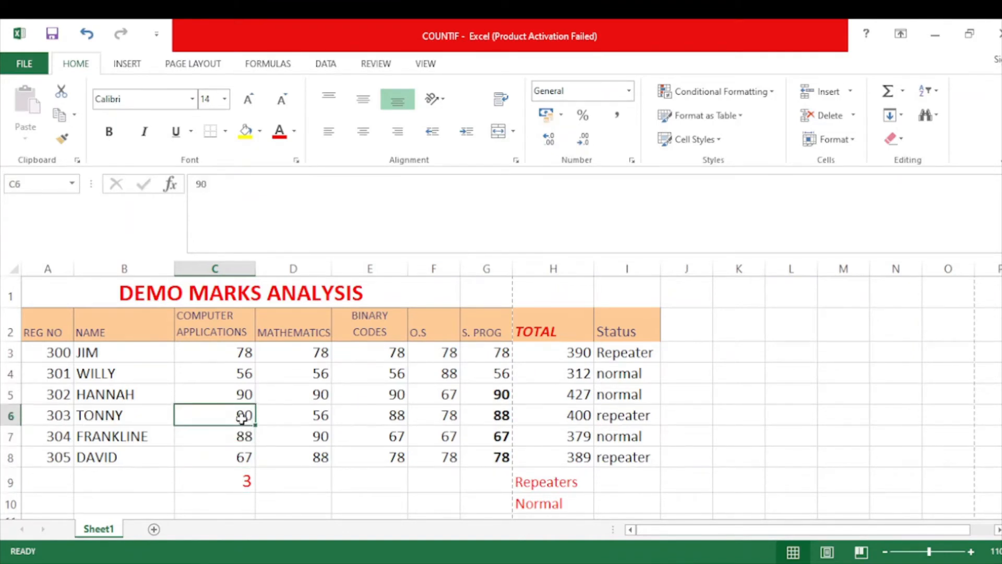
pyautogui.click(242, 393)
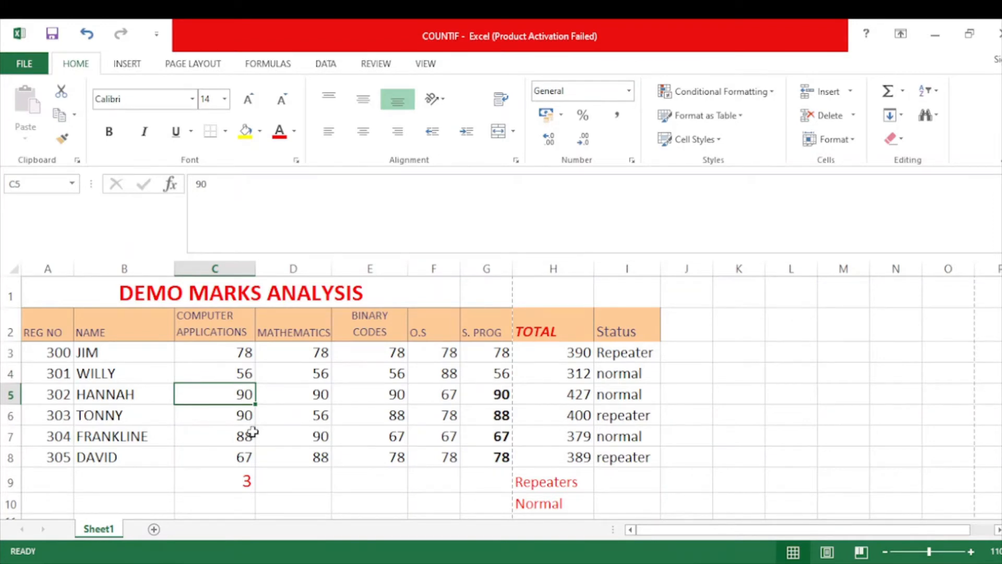
# Begin a COUNTIF formula in D9 with the Mathematics marks D3:D8 as its range.
pyautogui.click(300, 476)
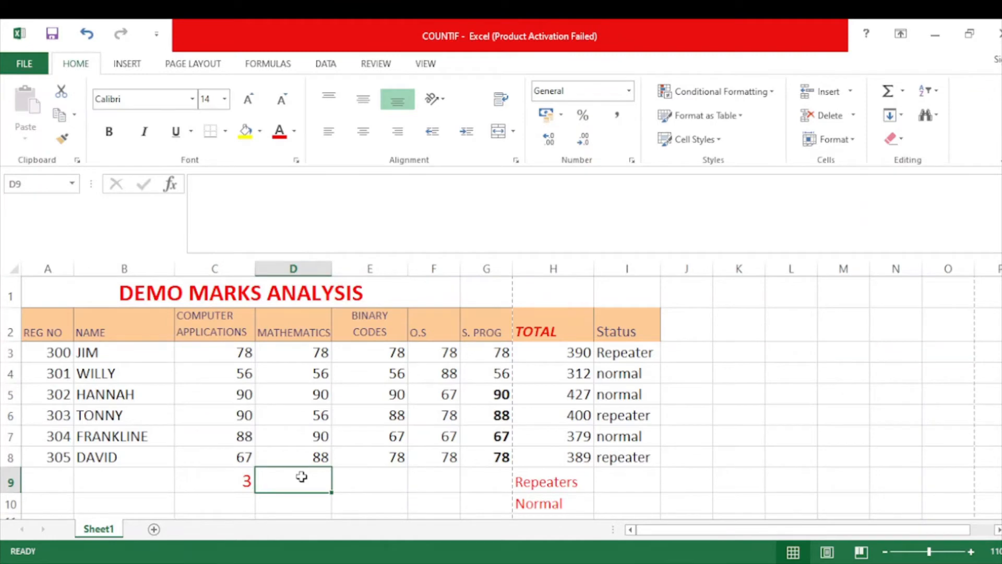
pyautogui.moveTo(308, 351); pyautogui.dragTo(298, 455)
pyautogui.click(311, 479)
pyautogui.write('=')
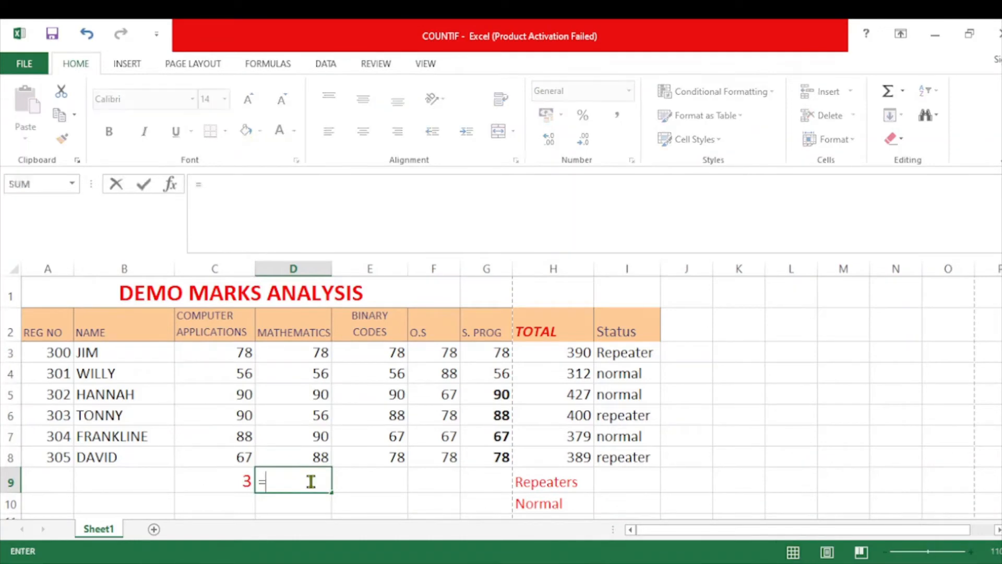
pyautogui.write('COUNT')
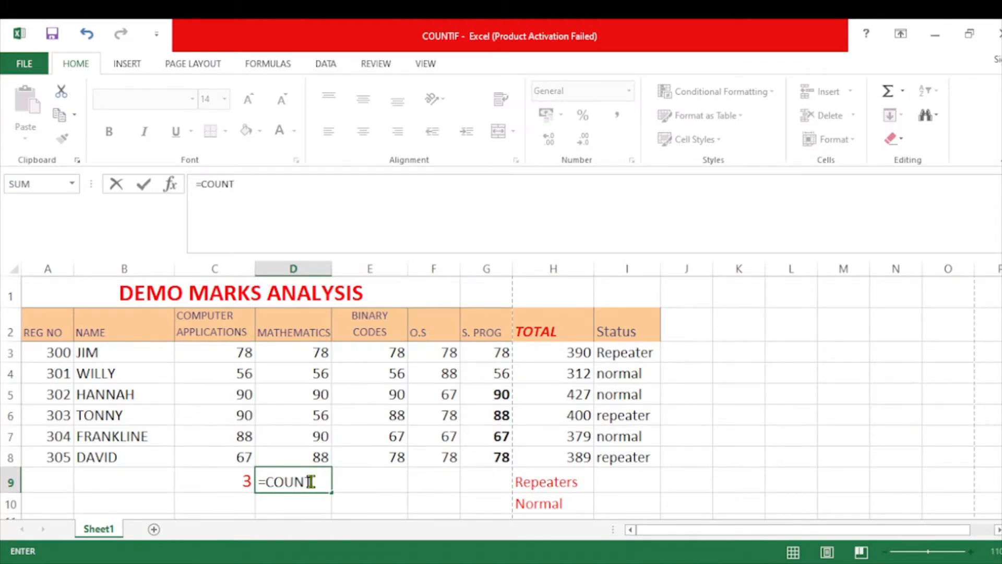
pyautogui.write('IF(')
pyautogui.moveTo(312, 351); pyautogui.dragTo(324, 446)
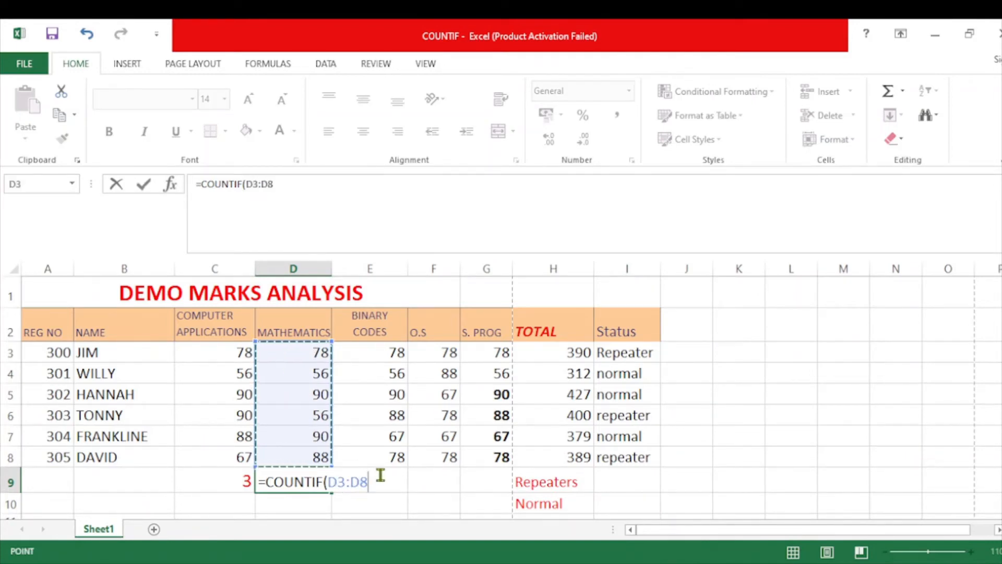
# Complete the D9 formula with the criterion "<=80" so it reads =COUNTIF(D3:D8,"<=80").
pyautogui.write(',')
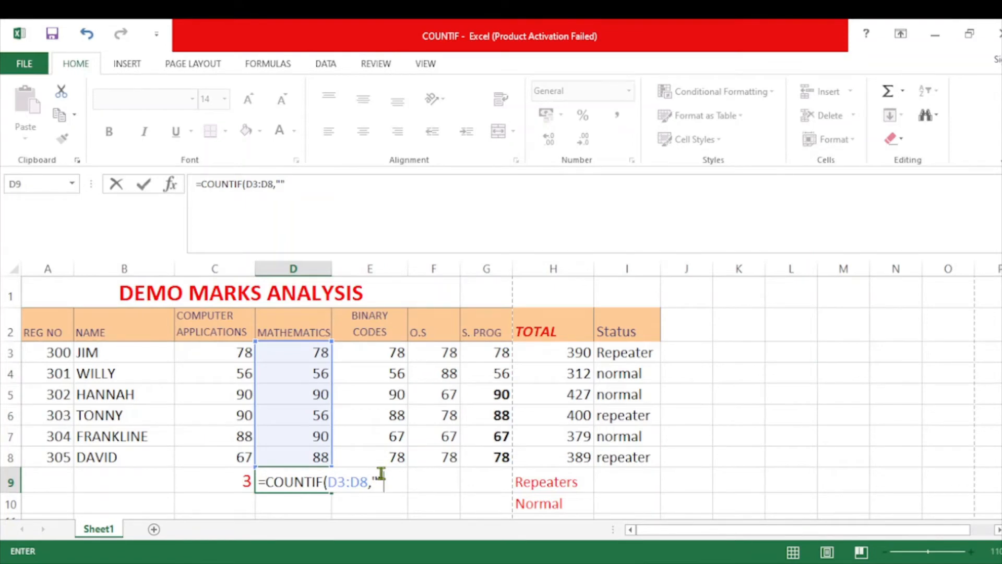
pyautogui.click(379, 479)
pyautogui.write('<=80")')
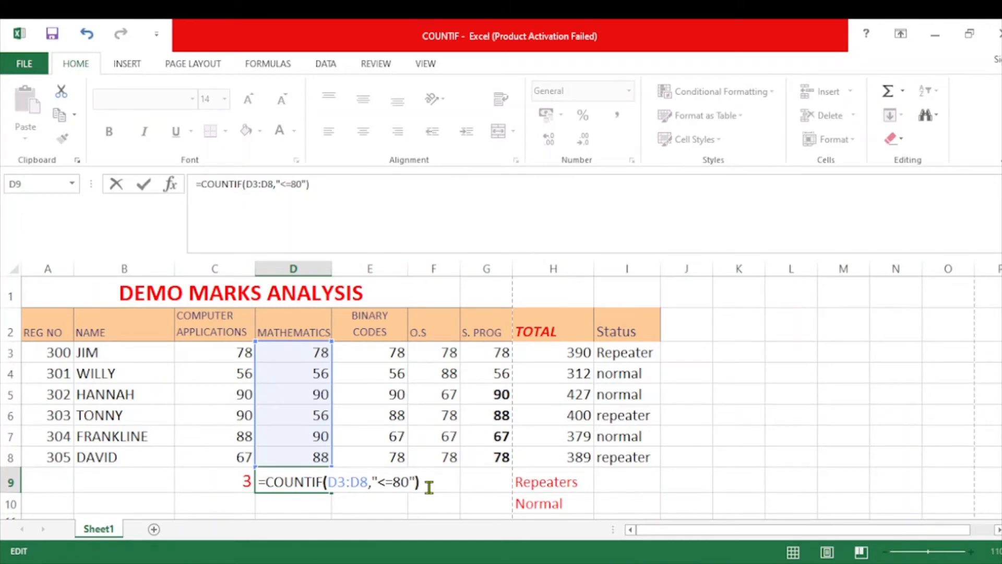
pyautogui.press('Return')
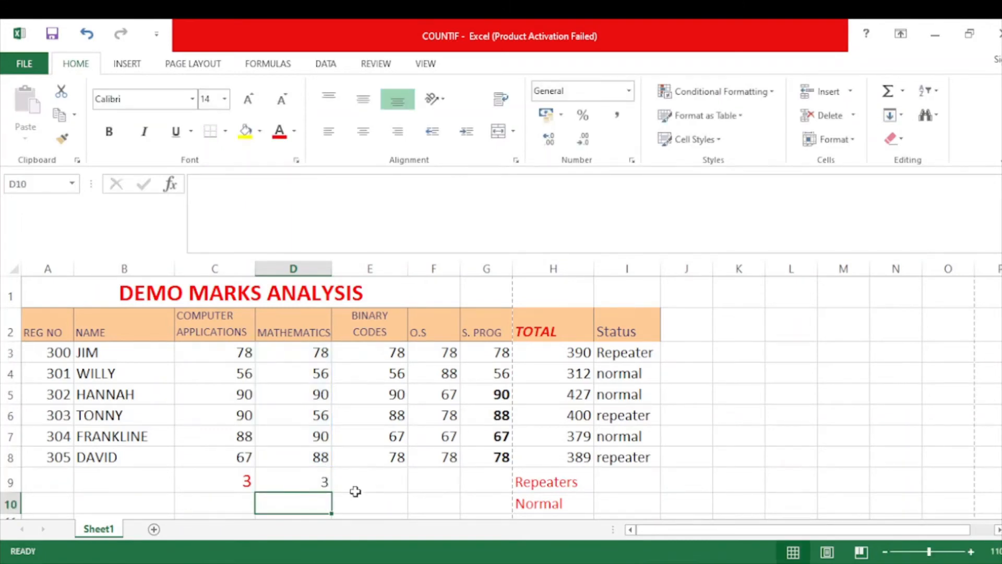
# Check the D9 count against the Mathematics marks in D3, D4 and D6, and color the result red.
pyautogui.click(306, 481)
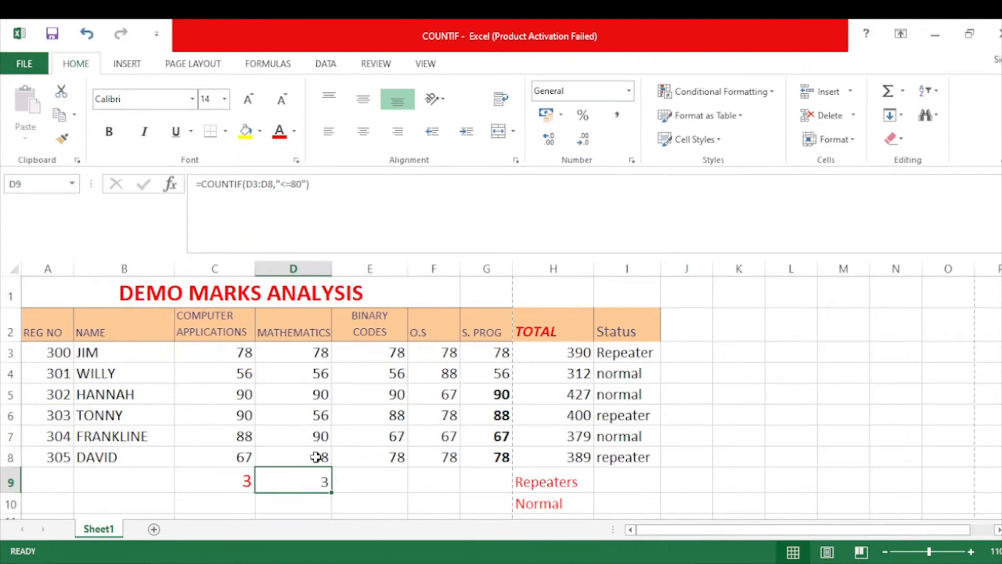
pyautogui.click(315, 417)
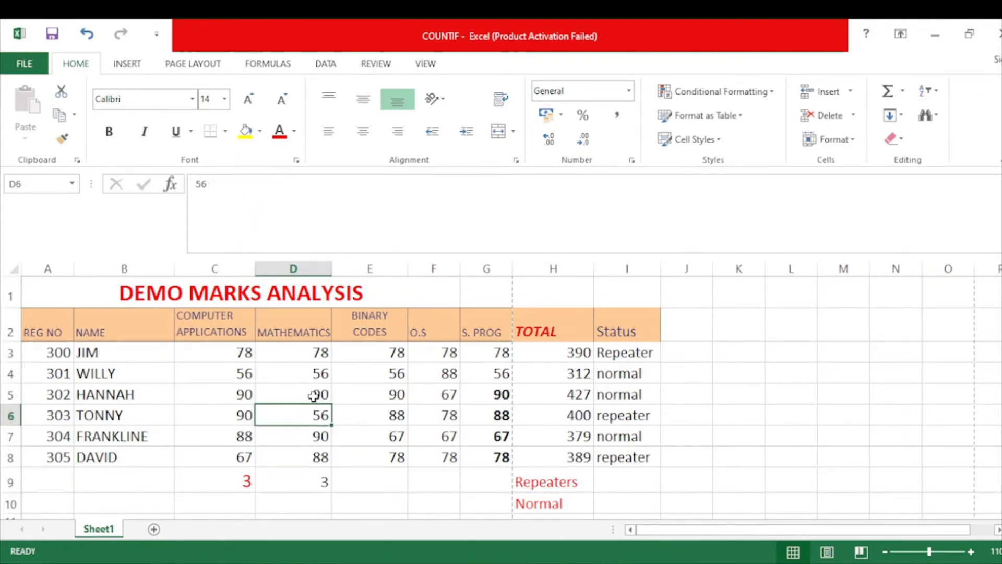
pyautogui.click(316, 373)
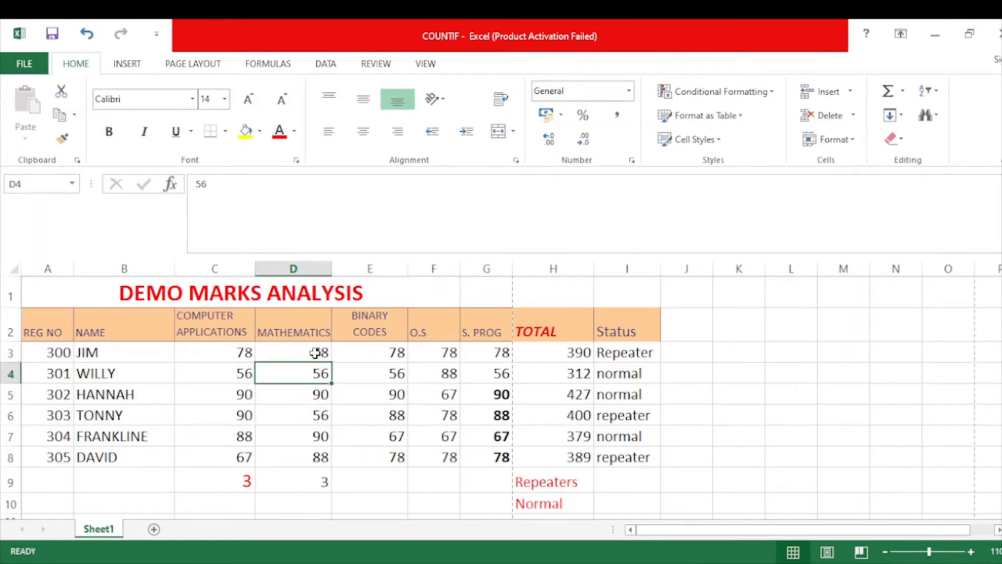
pyautogui.click(314, 353)
pyautogui.click(324, 480)
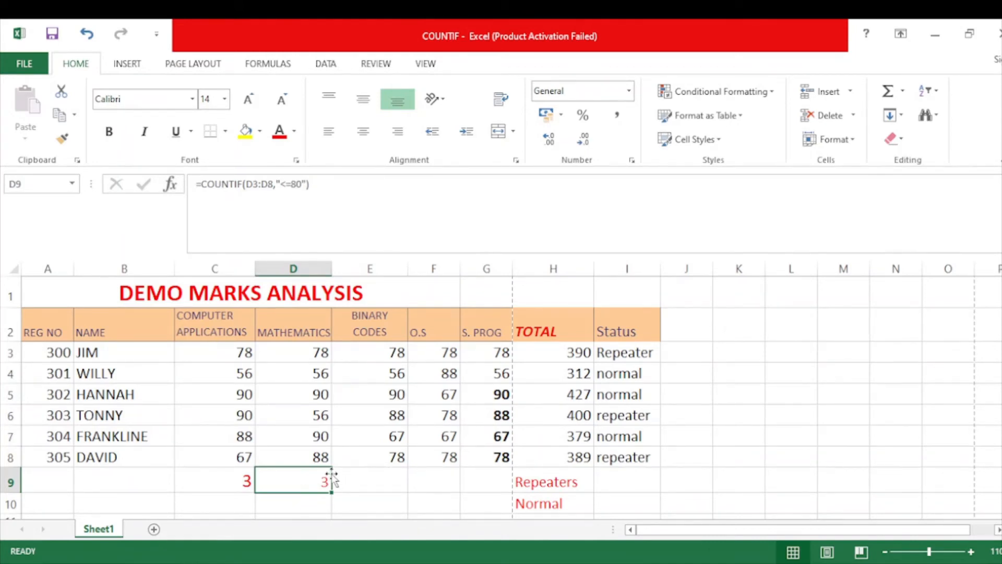
# Examine the empty row 9 cells under the remaining subjects and the Status column in I2:I8.
pyautogui.click(373, 477)
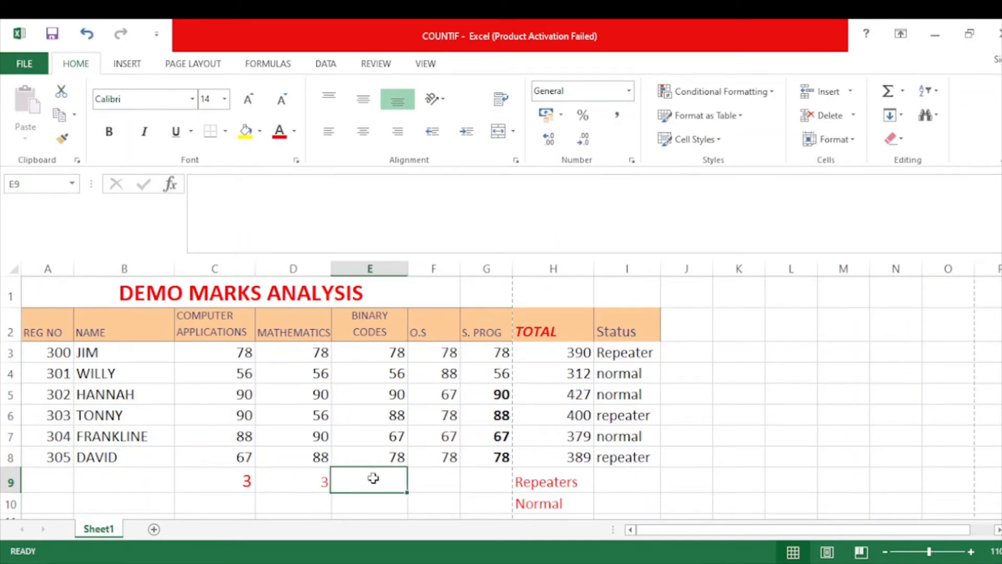
pyautogui.click(438, 480)
pyautogui.click(478, 482)
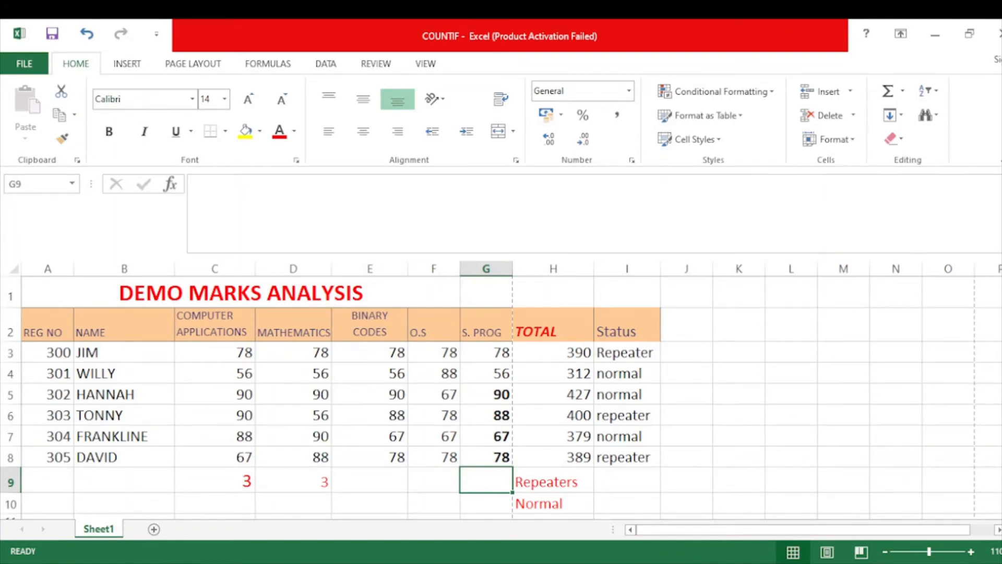
pyautogui.scroll(-1, 501, 397)
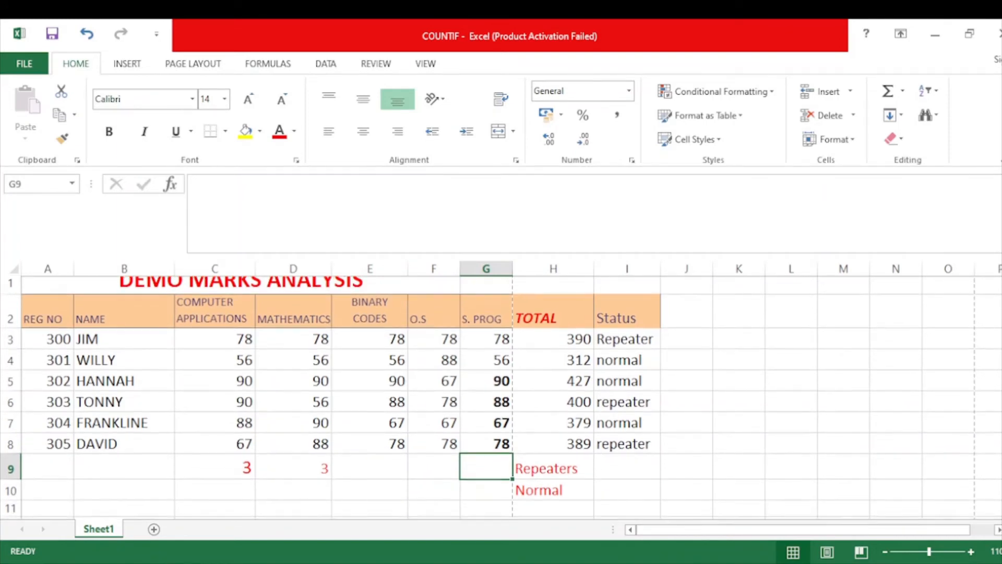
pyautogui.scroll(-1, 765, 327)
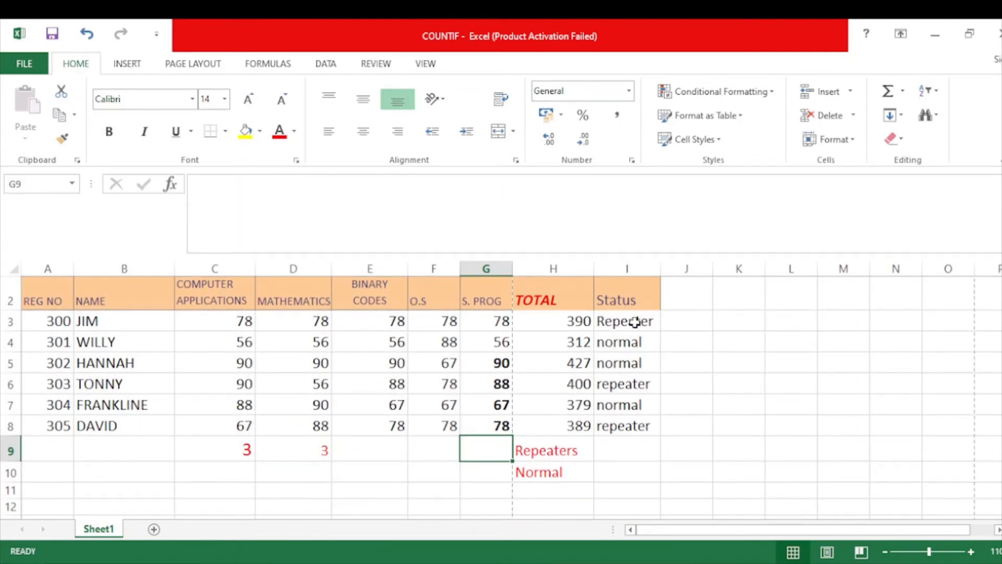
pyautogui.click(632, 298)
pyautogui.moveTo(632, 298); pyautogui.dragTo(627, 424)
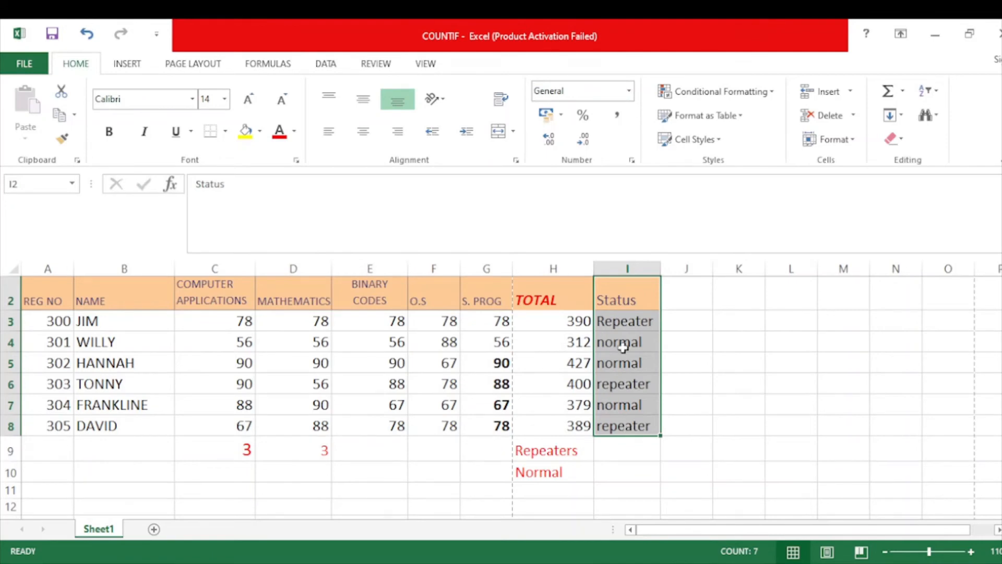
pyautogui.click(619, 302)
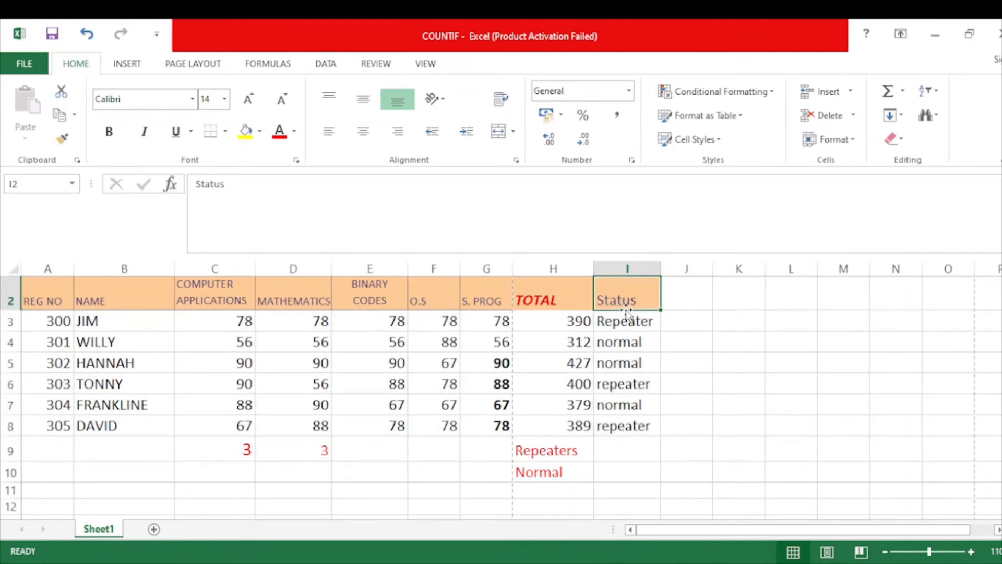
# Review the individual repeater and normal entries in I3:I8 and the Repeaters and Normal labels in H9:H10.
pyautogui.click(632, 319)
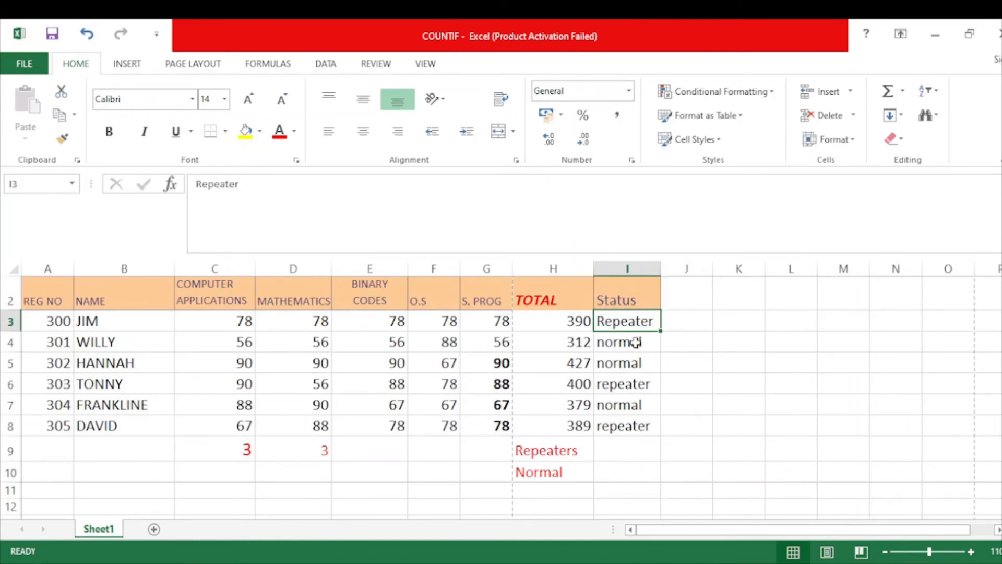
pyautogui.click(635, 341)
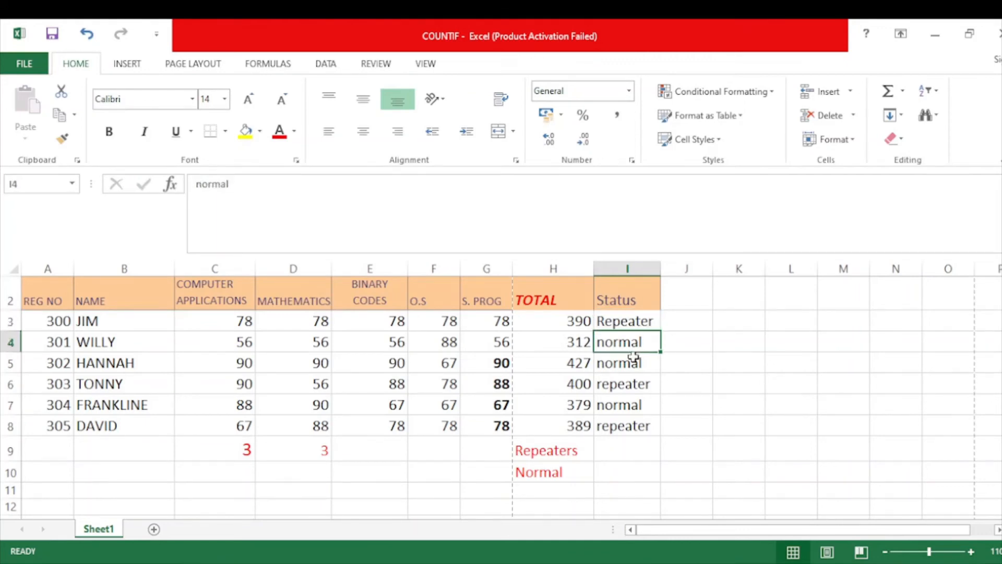
pyautogui.click(633, 362)
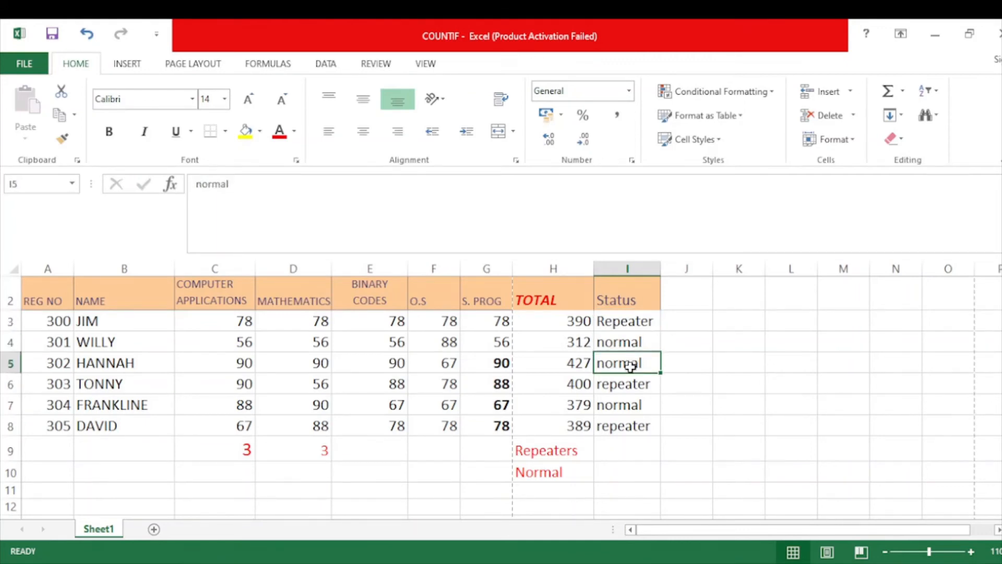
pyautogui.click(633, 320)
pyautogui.click(631, 385)
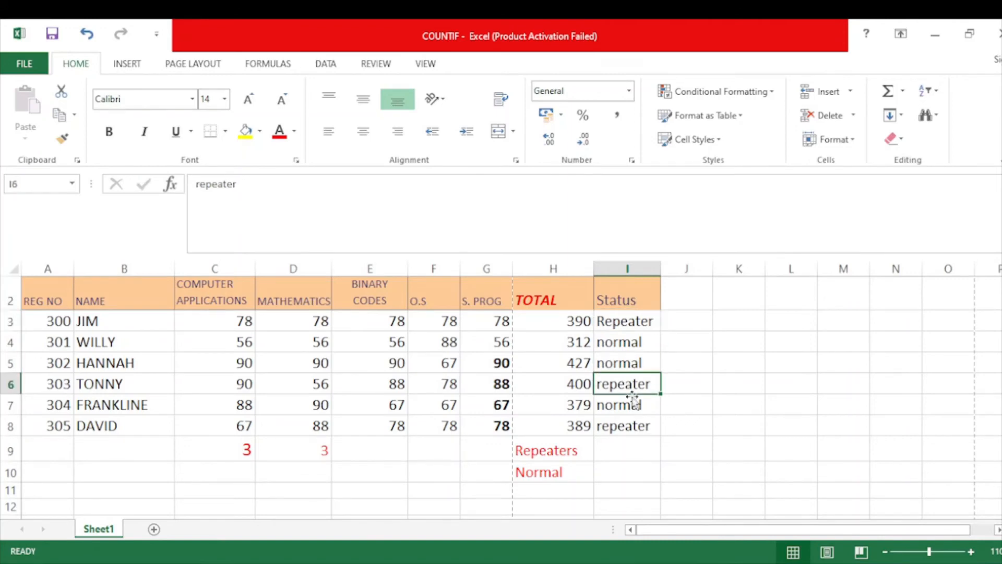
pyautogui.click(627, 424)
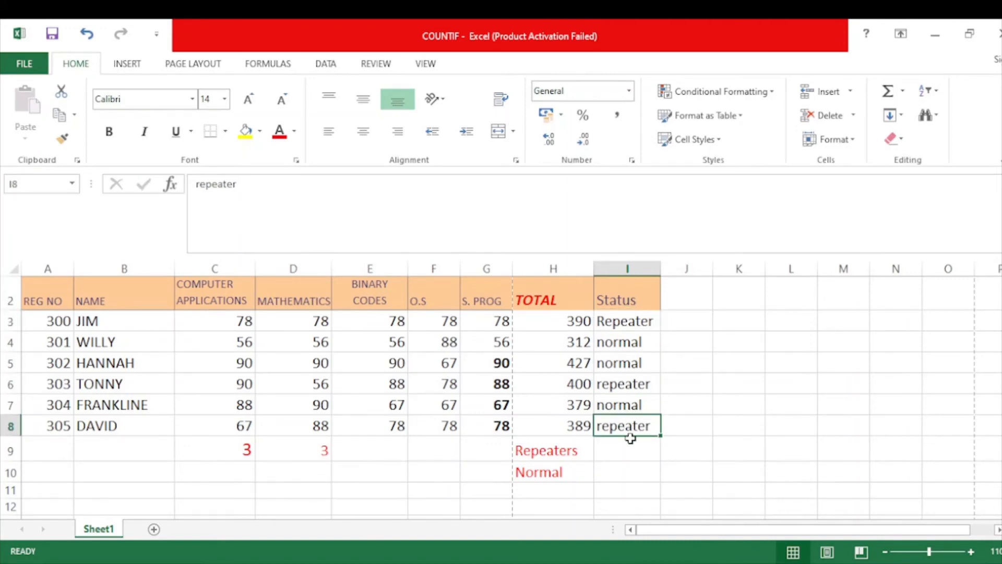
pyautogui.click(586, 452)
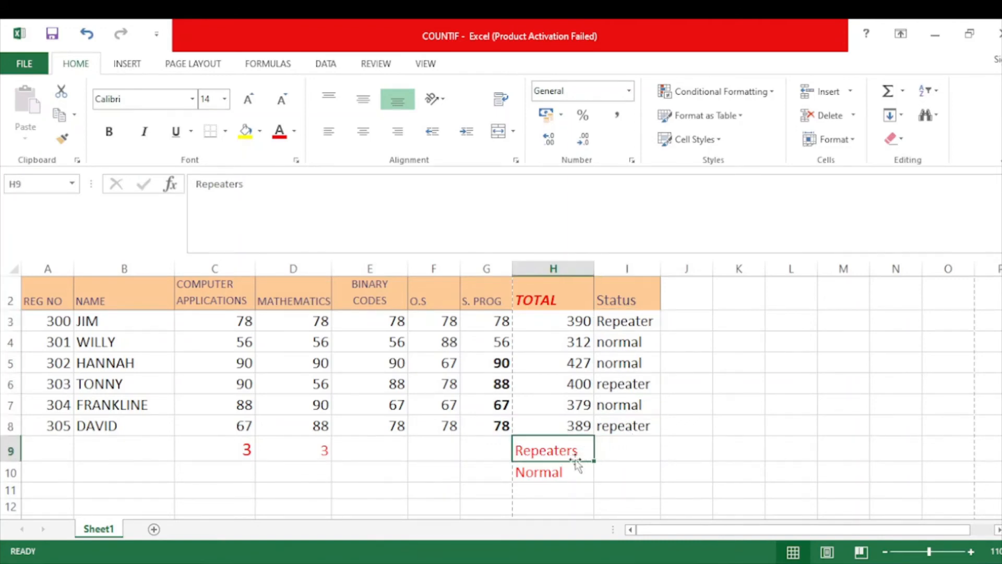
pyautogui.click(561, 470)
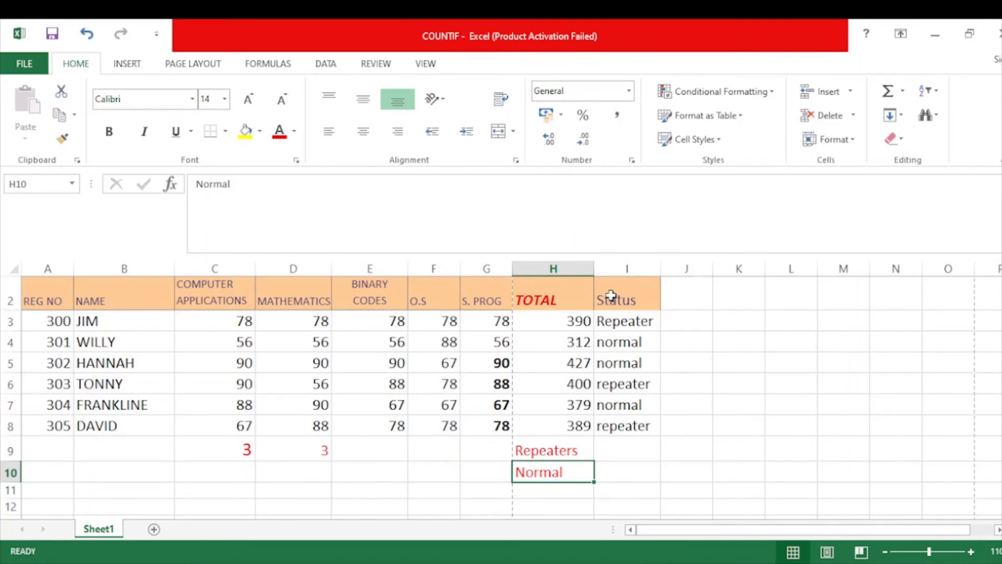
pyautogui.click(584, 453)
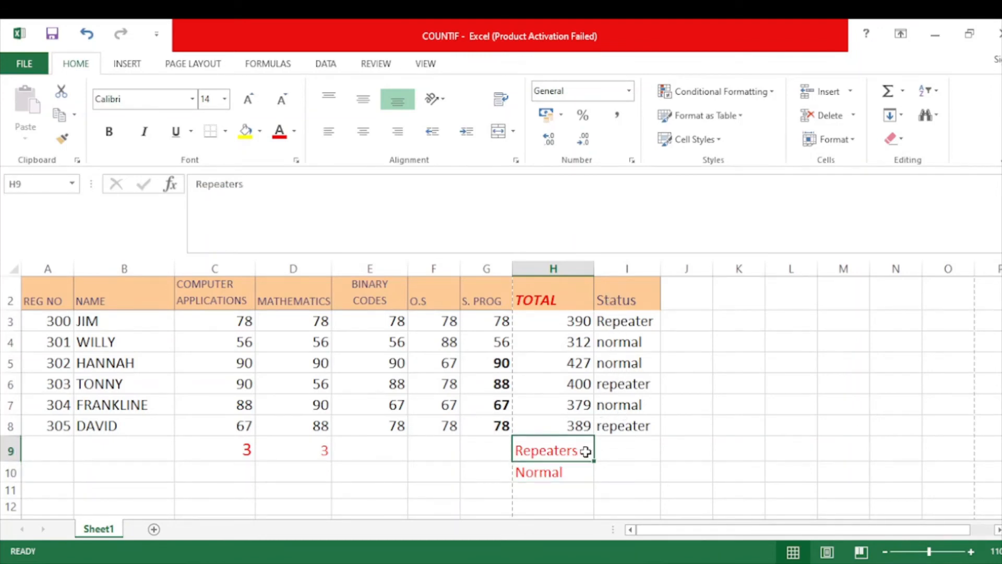
# Enter a COUNTIF formula in I9 beside Repeaters, with the Status range I3:I8 and an empty quoted criterion.
pyautogui.click(614, 452)
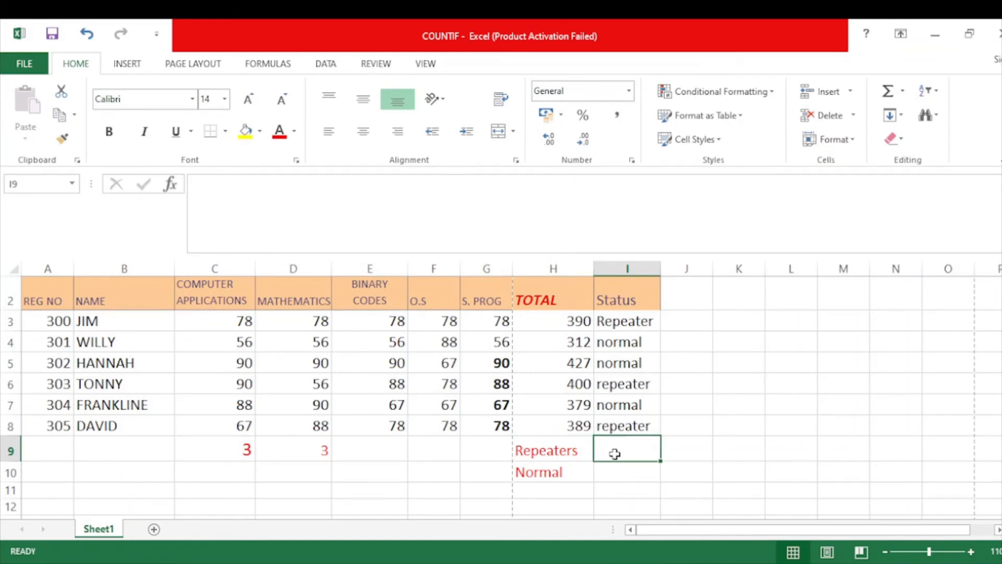
pyautogui.write('=')
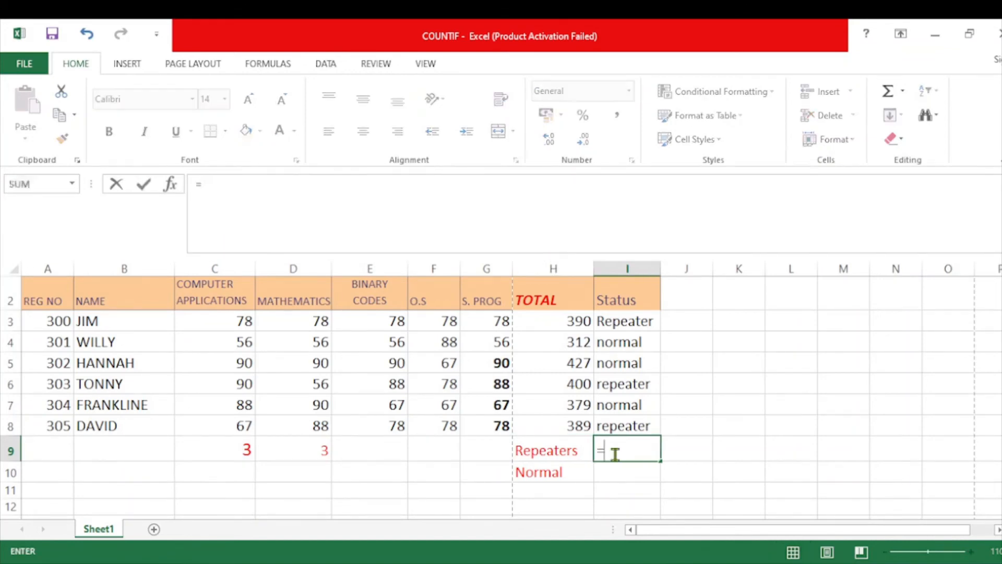
pyautogui.write('COUNTIF')
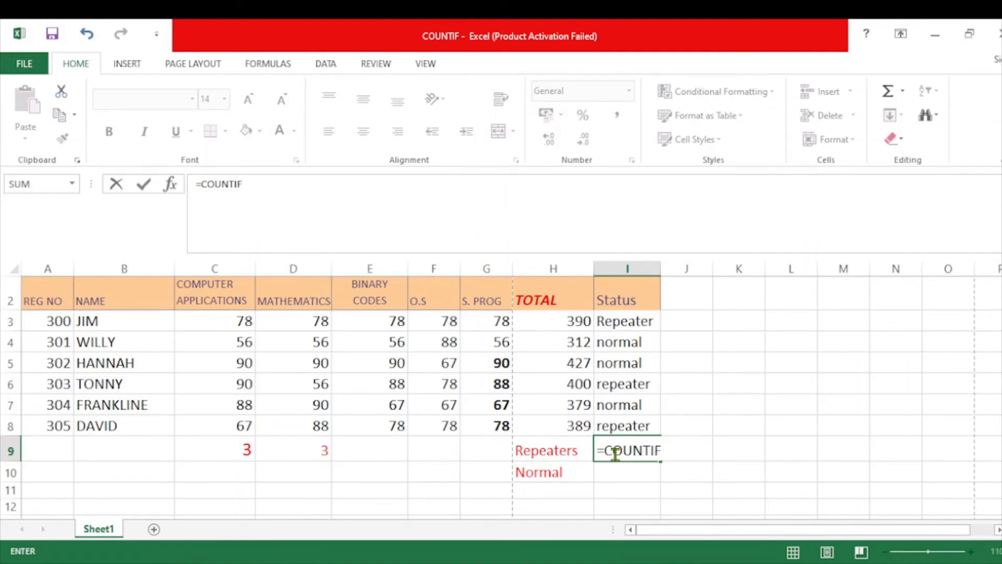
pyautogui.write('(')
pyautogui.moveTo(629, 320); pyautogui.dragTo(633, 423)
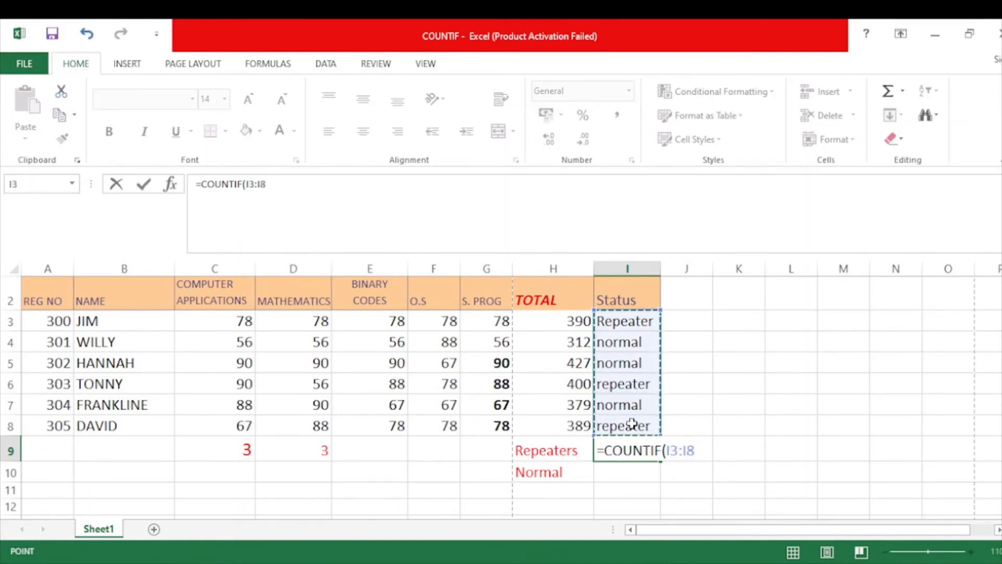
pyautogui.write(',')
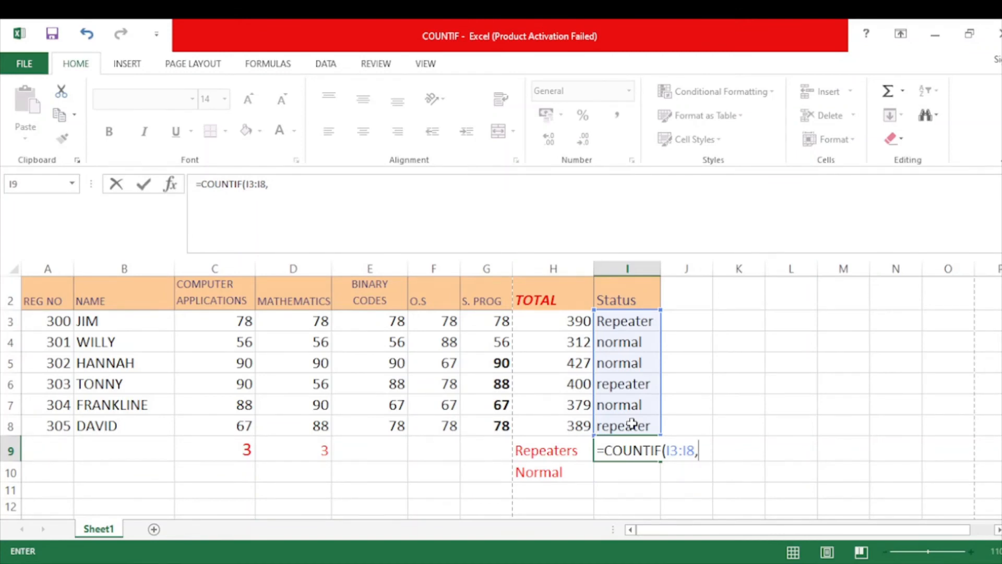
pyautogui.write('""')
pyautogui.hotkey('ctrl', 'Return')
pyautogui.press('Left')
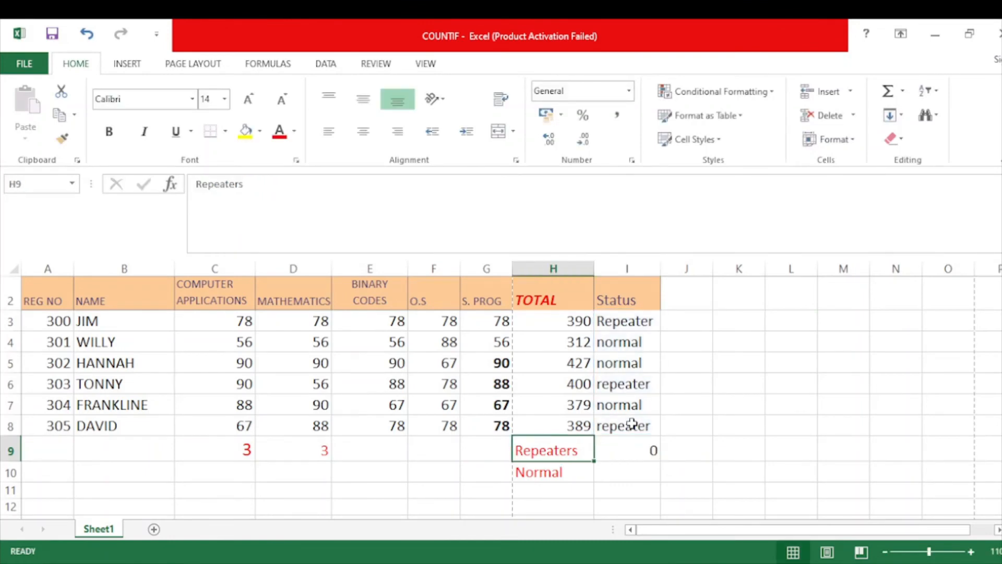
# Fill in the criterion of the I9 formula so it reads =COUNTIF(I3:I8,"repeater").
pyautogui.click(653, 446)
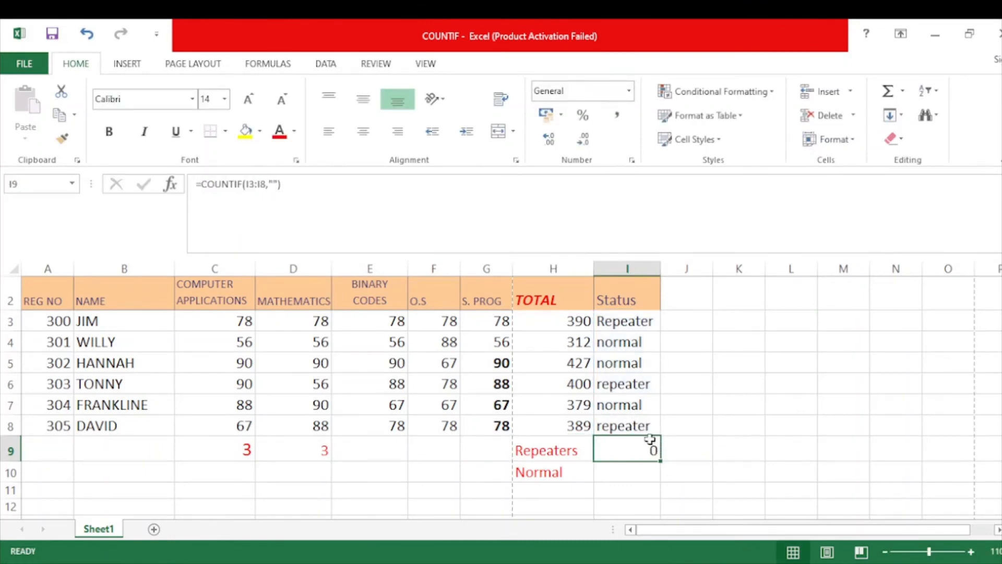
pyautogui.click(313, 182)
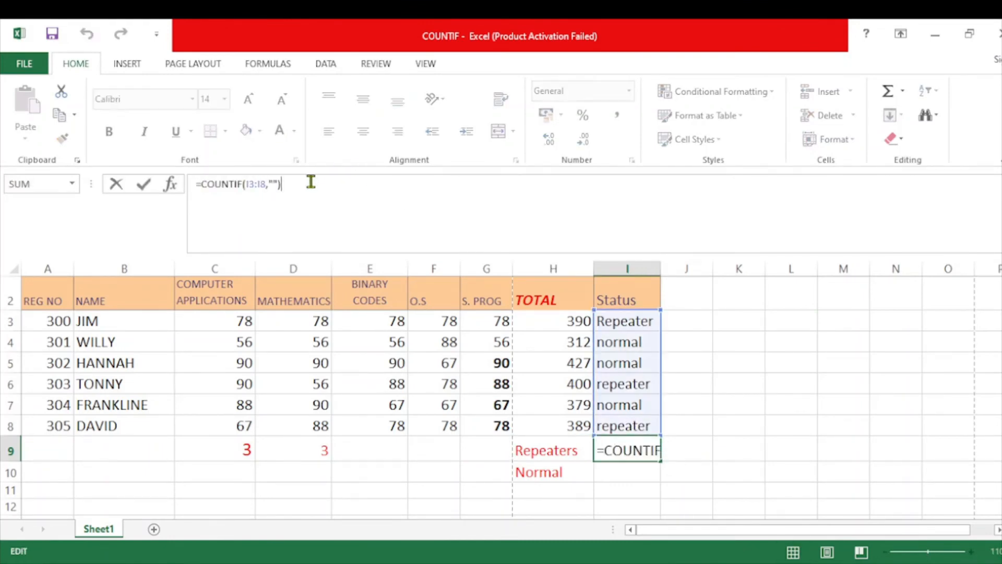
pyautogui.doubleClick(644, 451)
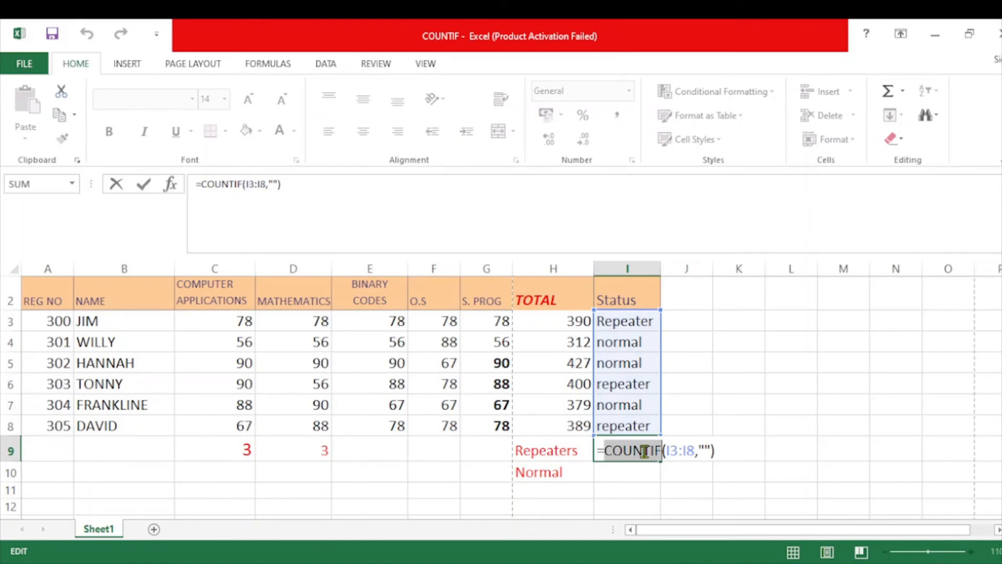
pyautogui.click(704, 450)
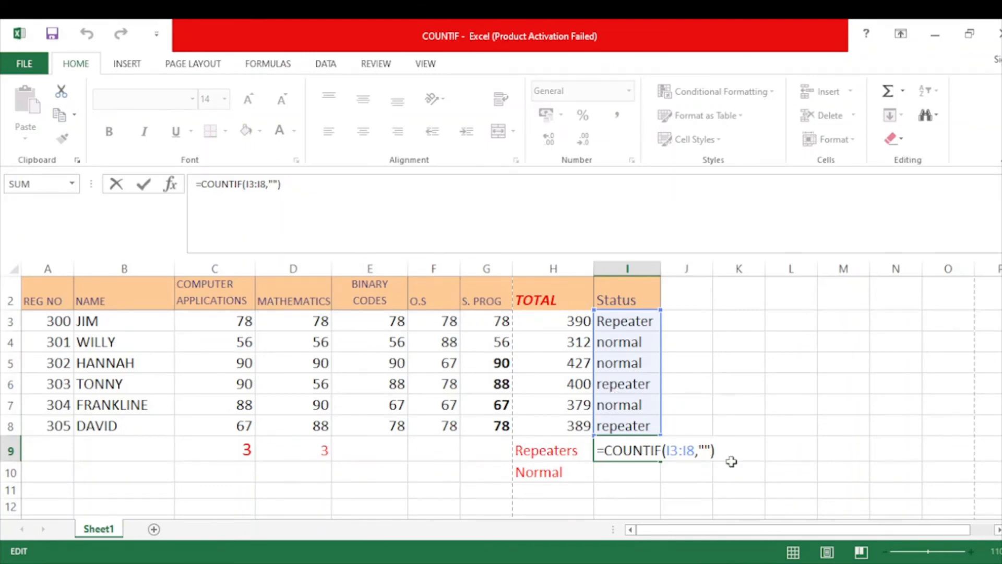
pyautogui.write('RE')
pyautogui.press('BackSpace')
pyautogui.press('BackSpace')
pyautogui.write('repea')
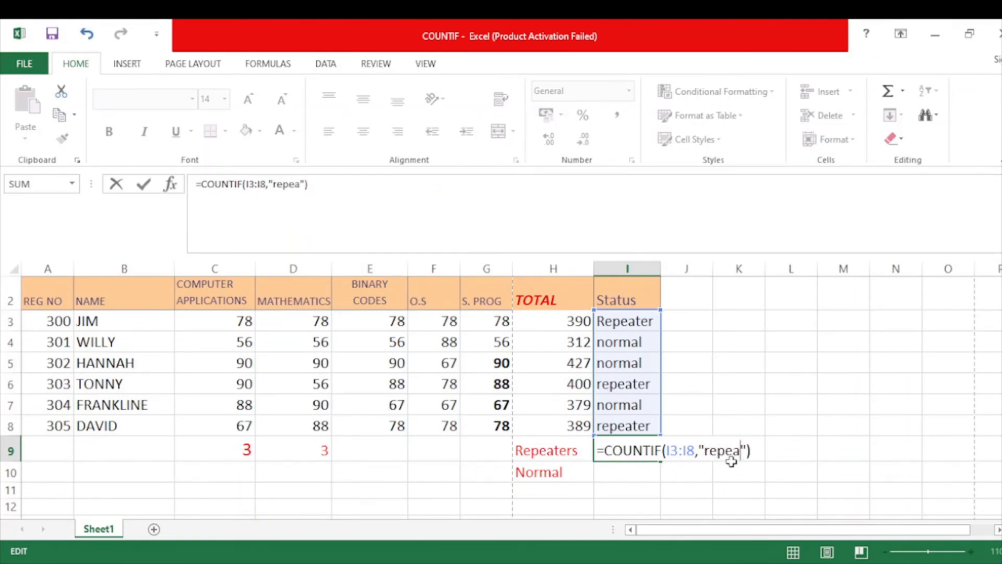
pyautogui.write('ter')
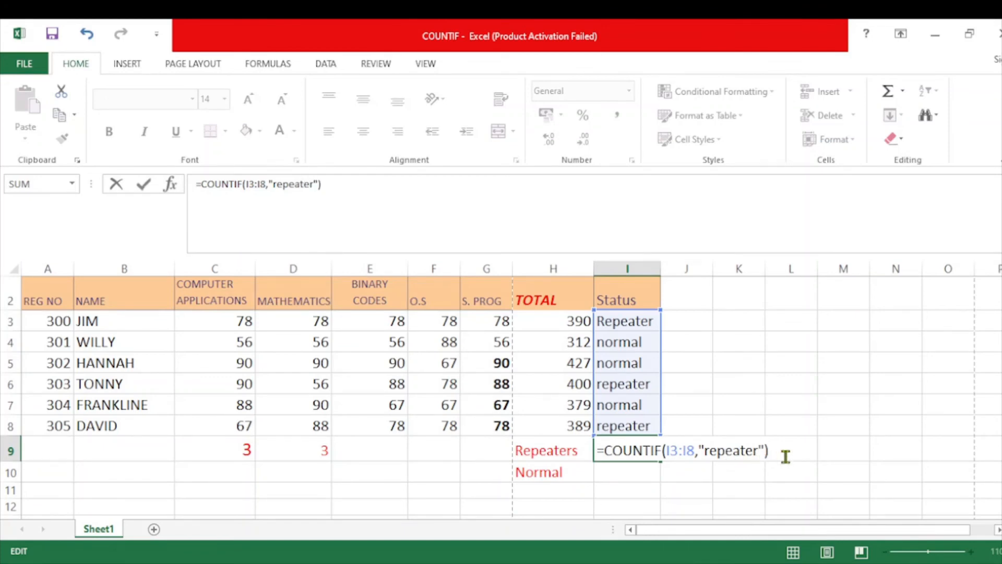
pyautogui.press('Return')
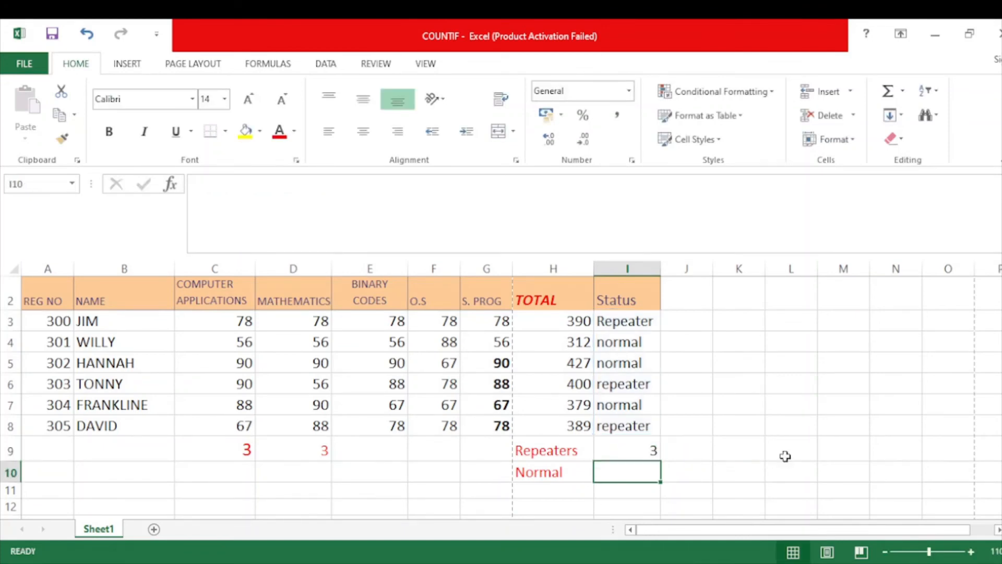
# Check the I9 count against the repeater entries in I8, I6 and I3.
pyautogui.click(628, 449)
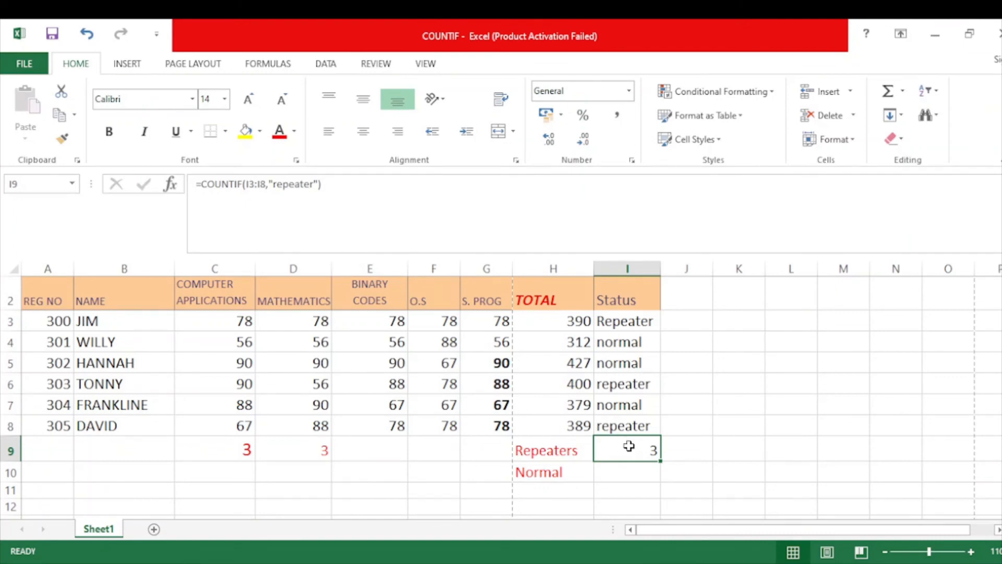
pyautogui.click(632, 418)
pyautogui.click(627, 378)
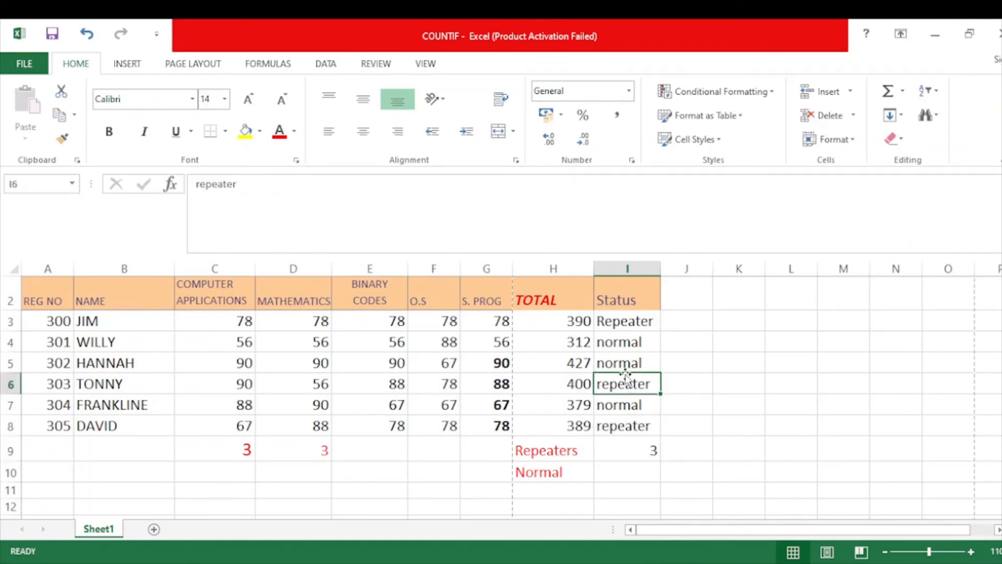
pyautogui.click(622, 321)
# Enter a COUNTIF formula in I10 beside Normal, with the Status range I3:I8 and an empty quoted criterion.
pyautogui.click(616, 477)
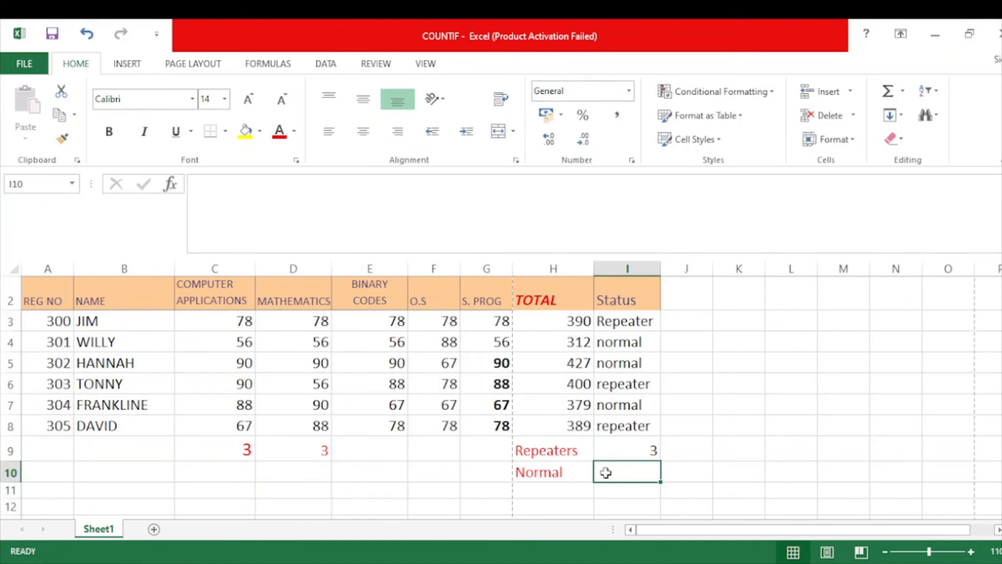
pyautogui.write('=cou')
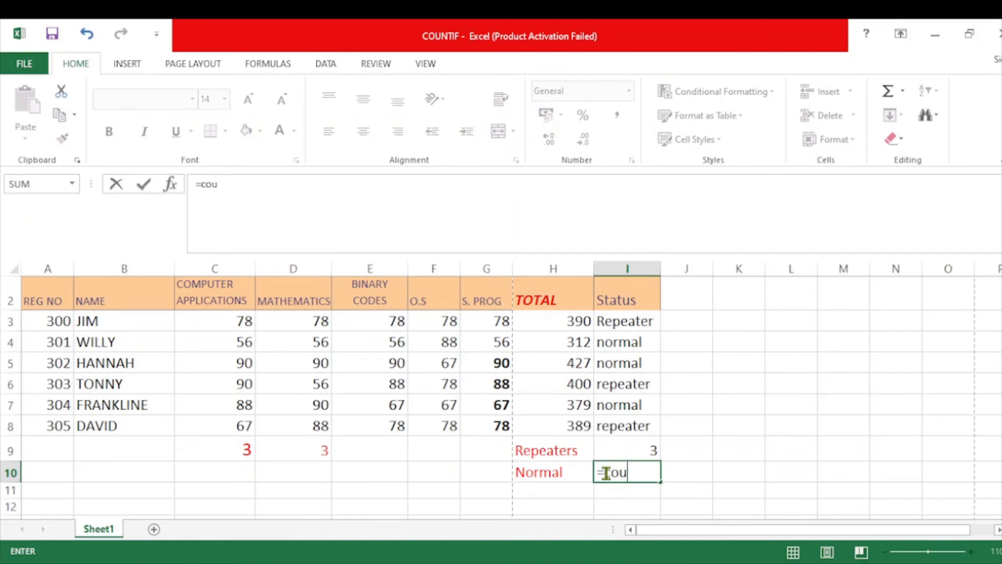
pyautogui.write('ntif(')
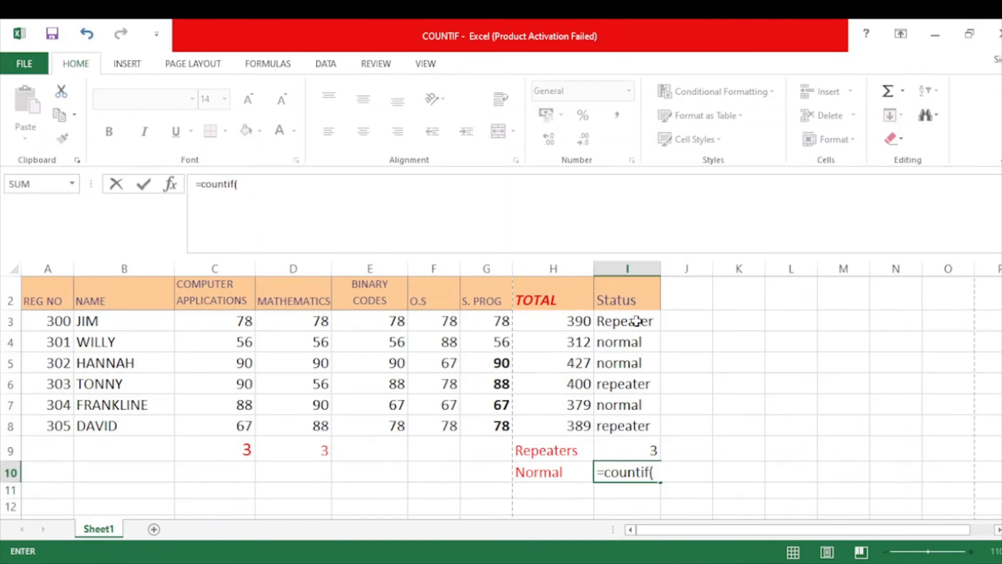
pyautogui.moveTo(637, 322); pyautogui.dragTo(634, 426)
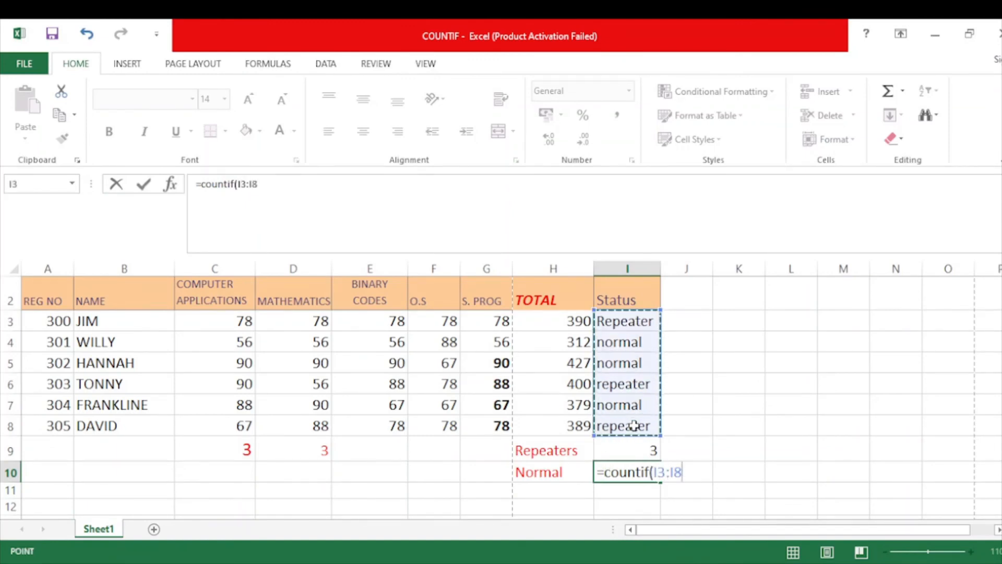
pyautogui.write(',')
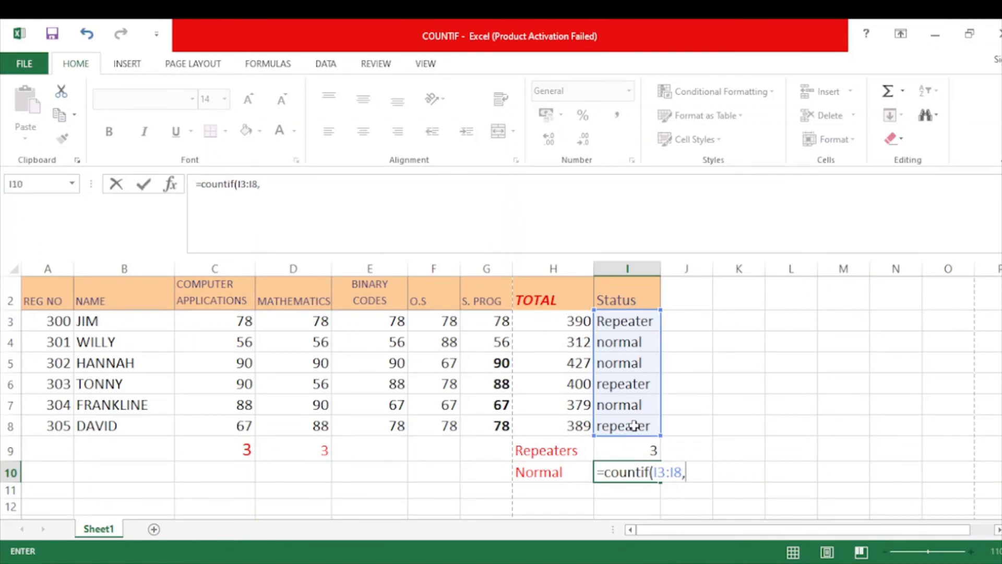
pyautogui.write('""')
pyautogui.press('Left')
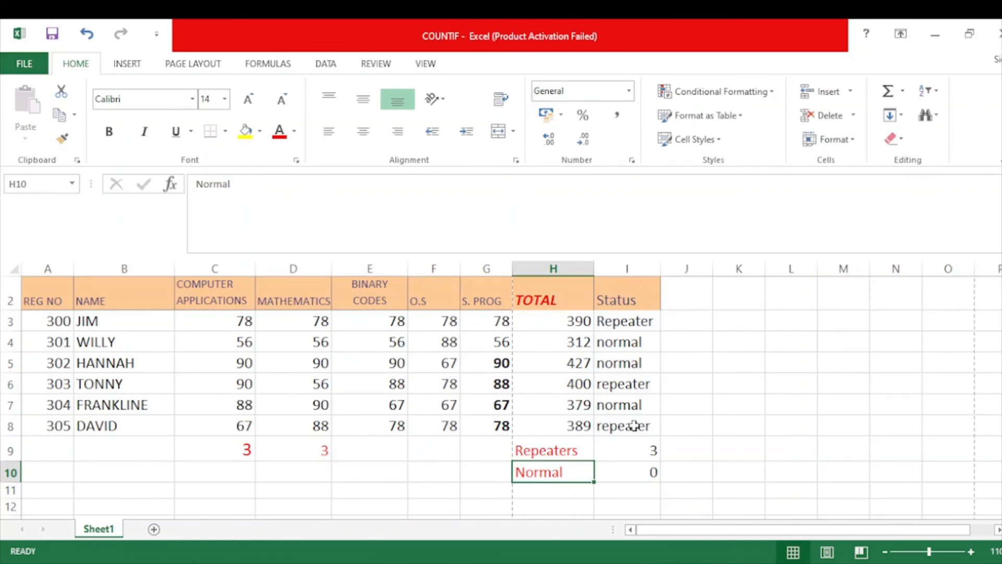
# Fill in the criterion of the I10 formula so it reads =COUNTIF(I3:I8,"normal").
pyautogui.click(646, 470)
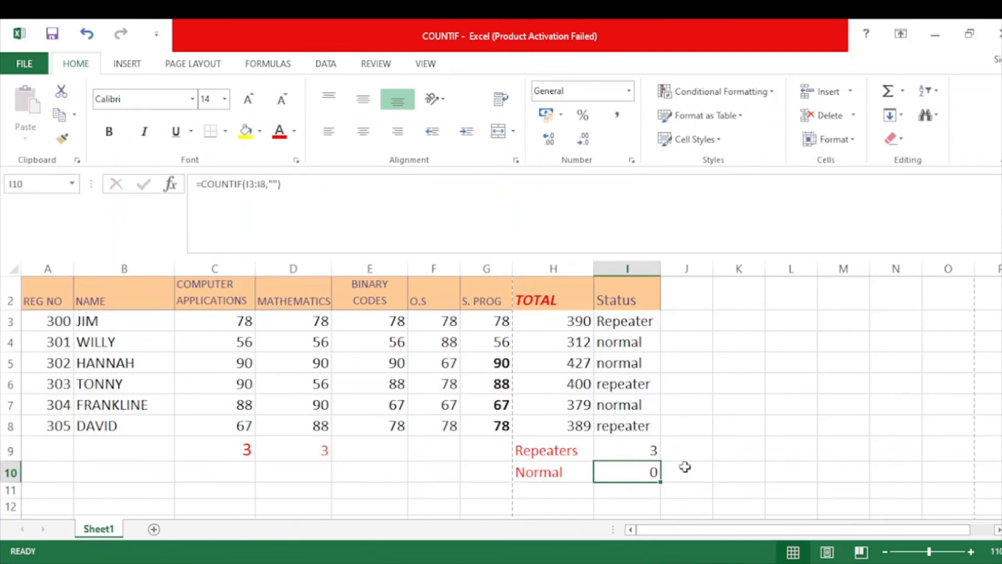
pyautogui.doubleClick(649, 472)
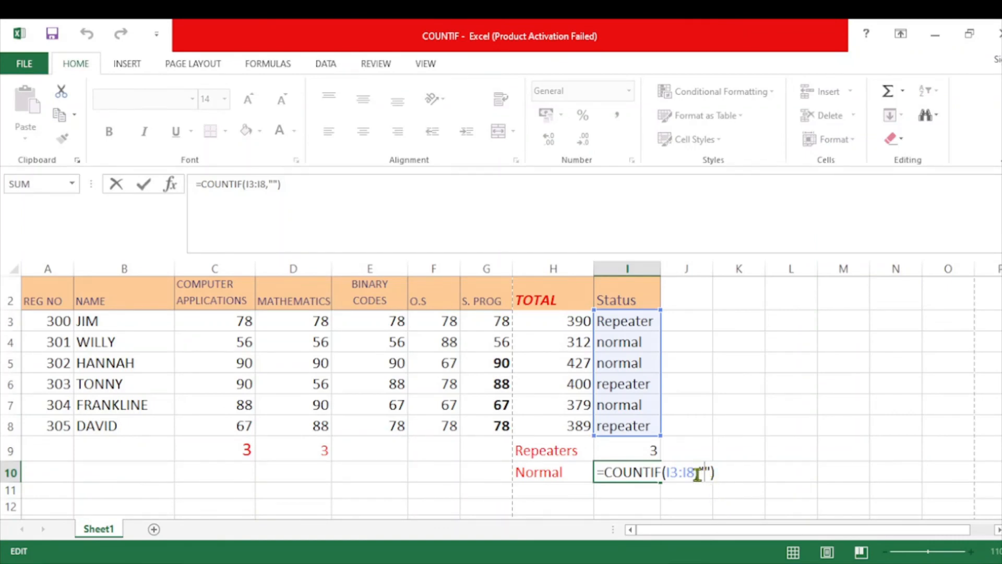
pyautogui.write('norma')
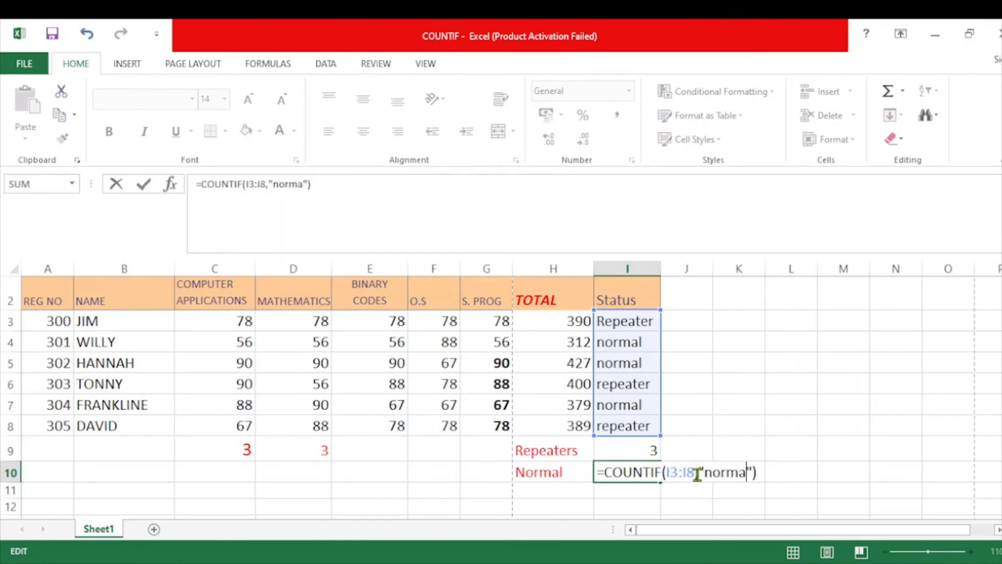
pyautogui.write('l')
pyautogui.press('Return')
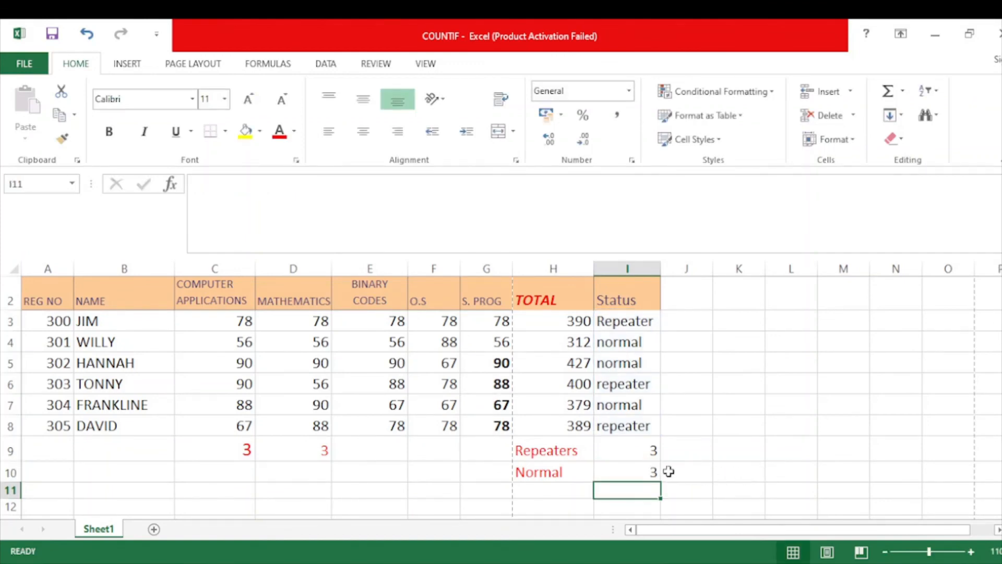
# Check the I10 count against the normal entries in I7, I5 and I4.
pyautogui.click(640, 474)
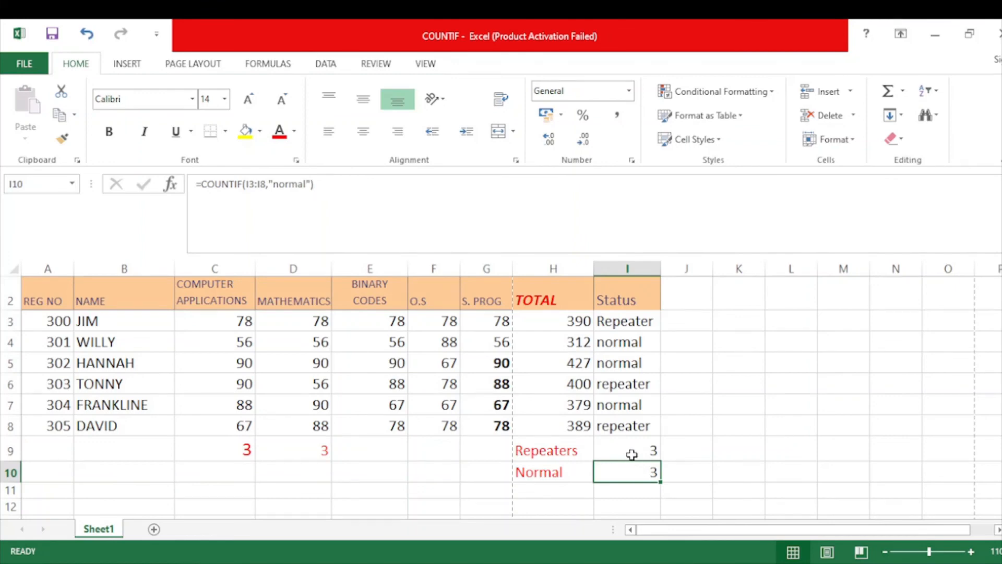
pyautogui.click(629, 411)
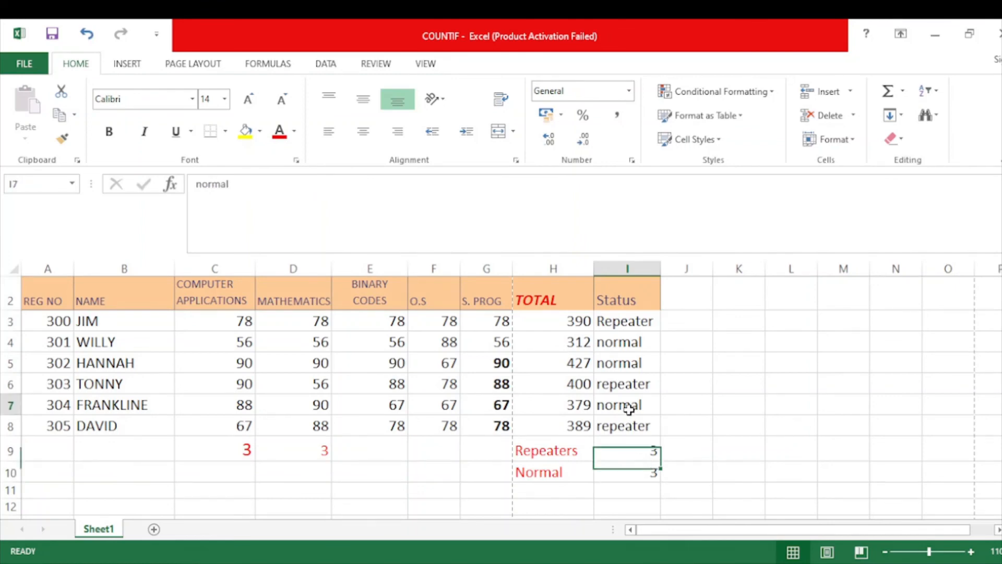
pyautogui.click(624, 368)
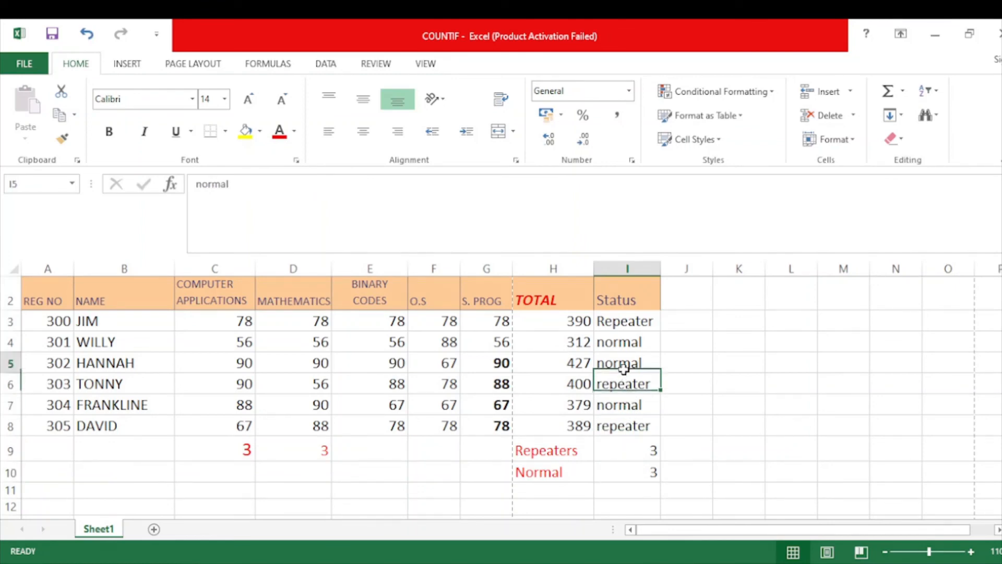
pyautogui.click(621, 341)
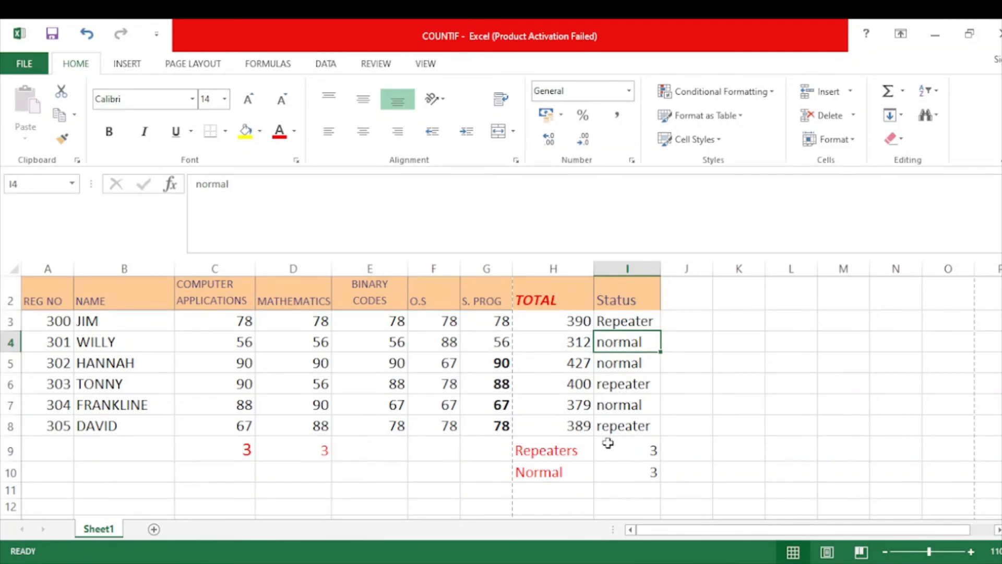
# Compare the numeric Computer Applications marks in C3:C8 with the text entries of the Status range I3:I8.
pyautogui.click(612, 318)
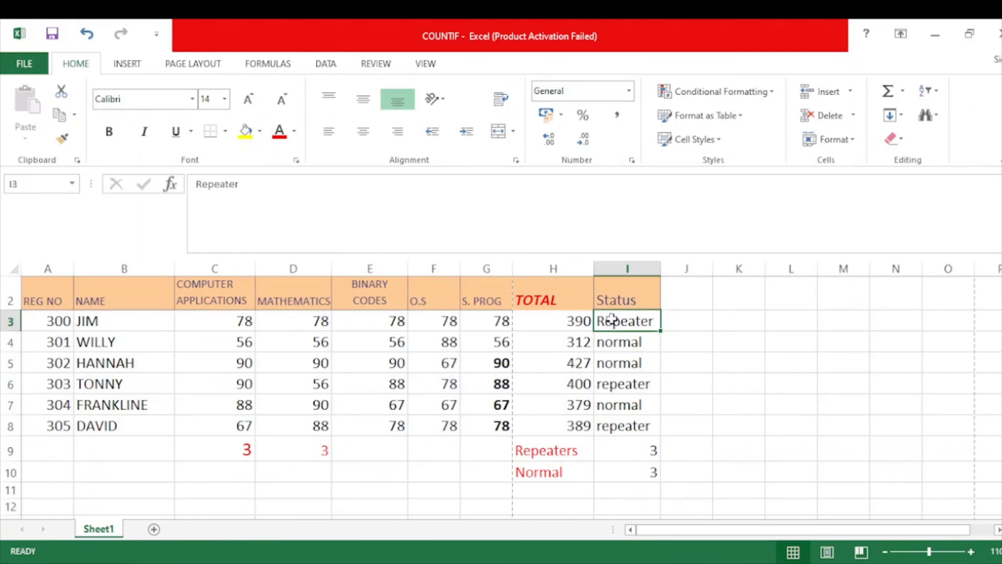
pyautogui.moveTo(237, 316); pyautogui.dragTo(231, 420)
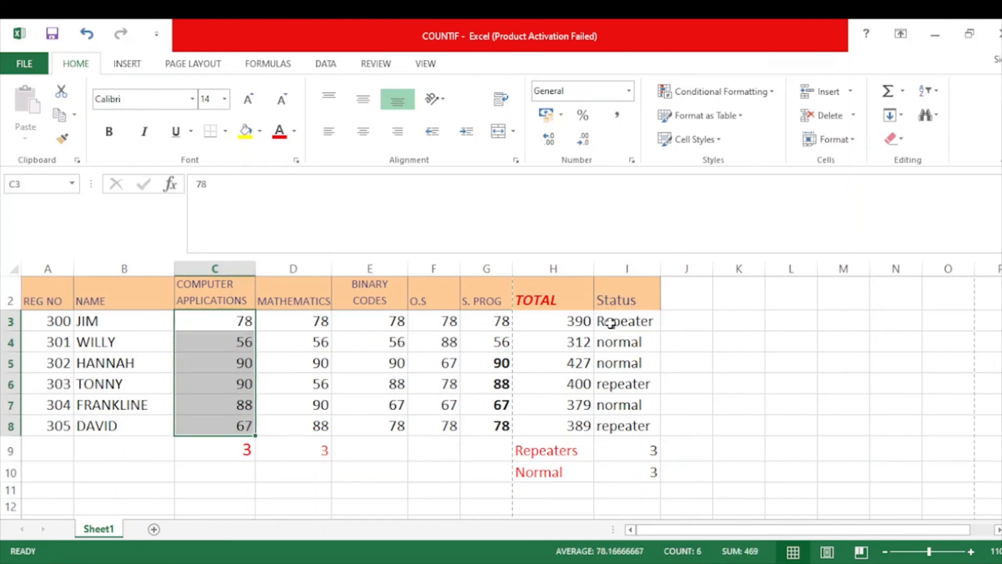
pyautogui.moveTo(609, 324); pyautogui.dragTo(615, 426)
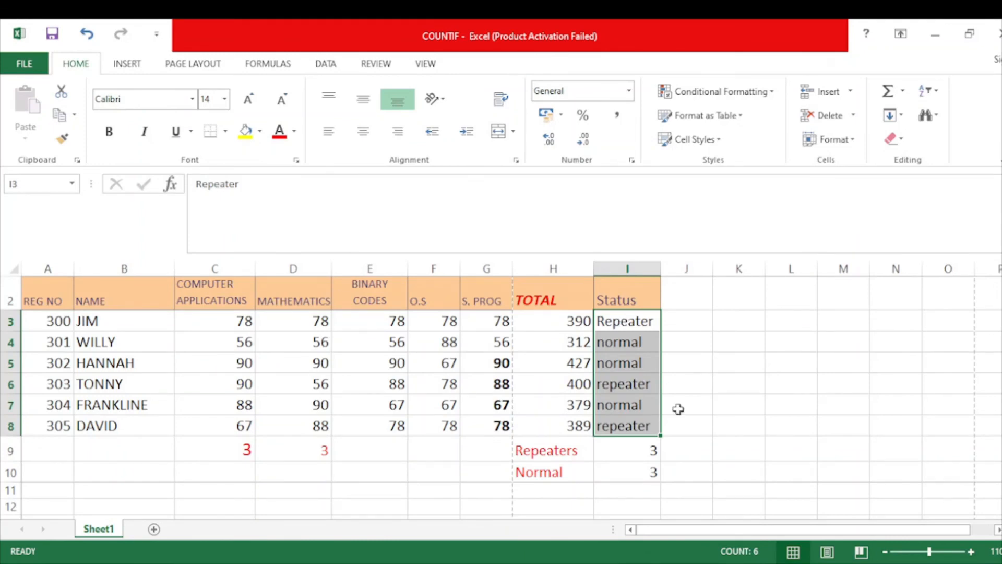
pyautogui.click(710, 563)
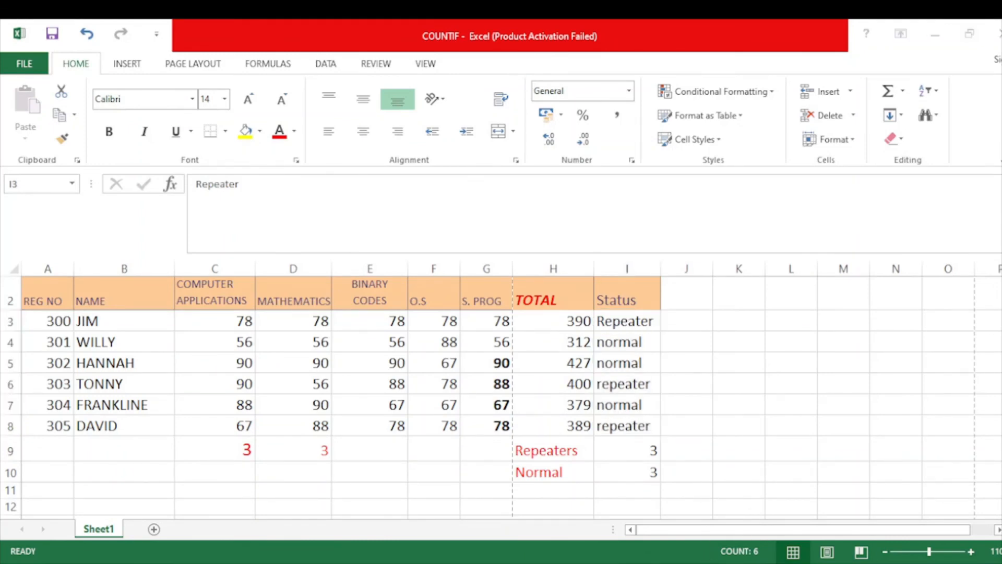